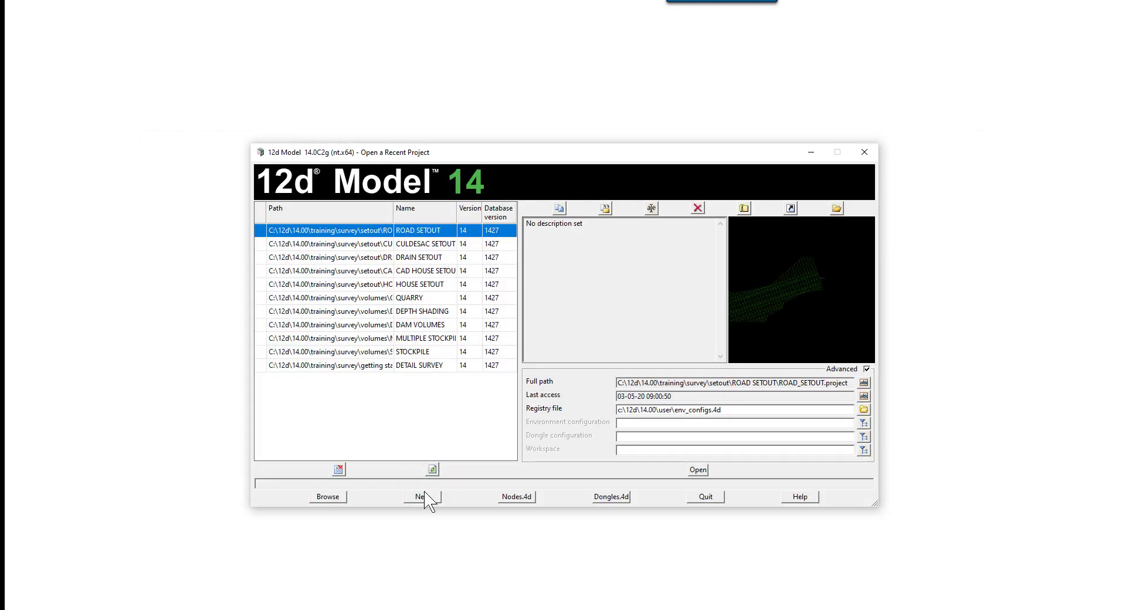
Create a project named SUBDIVISION in the C:\12d\14.00\training\survey folder
click(427, 497)
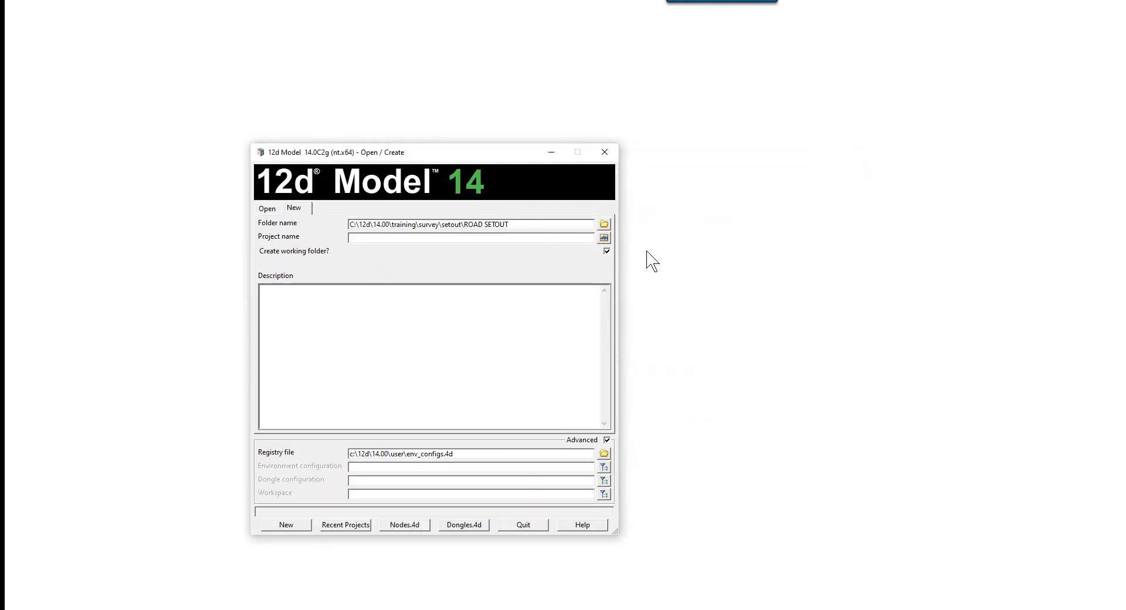
click(604, 224)
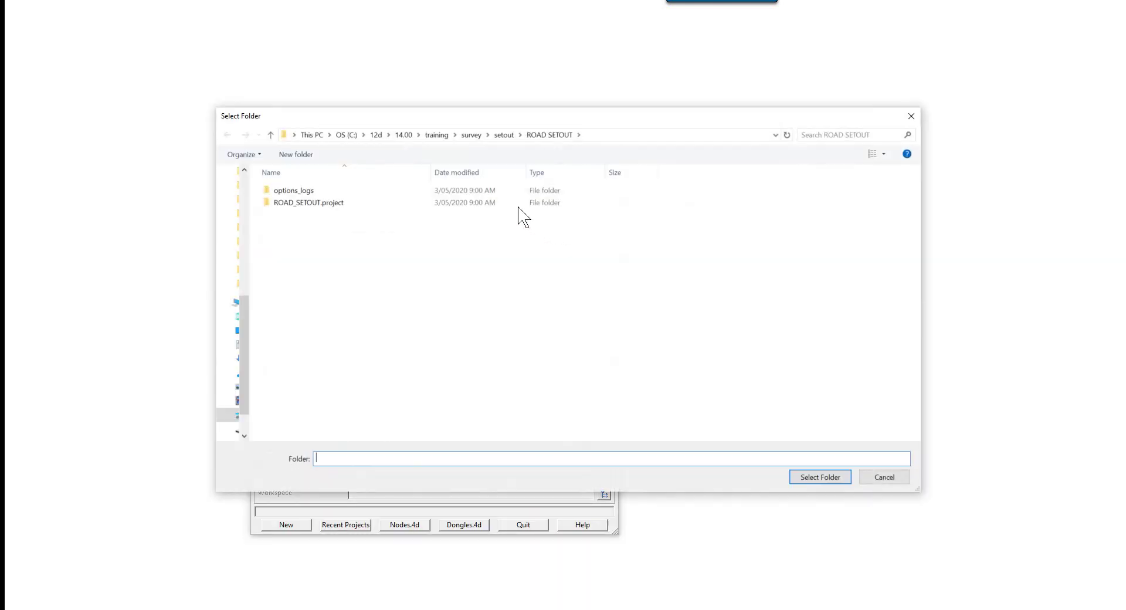
click(471, 136)
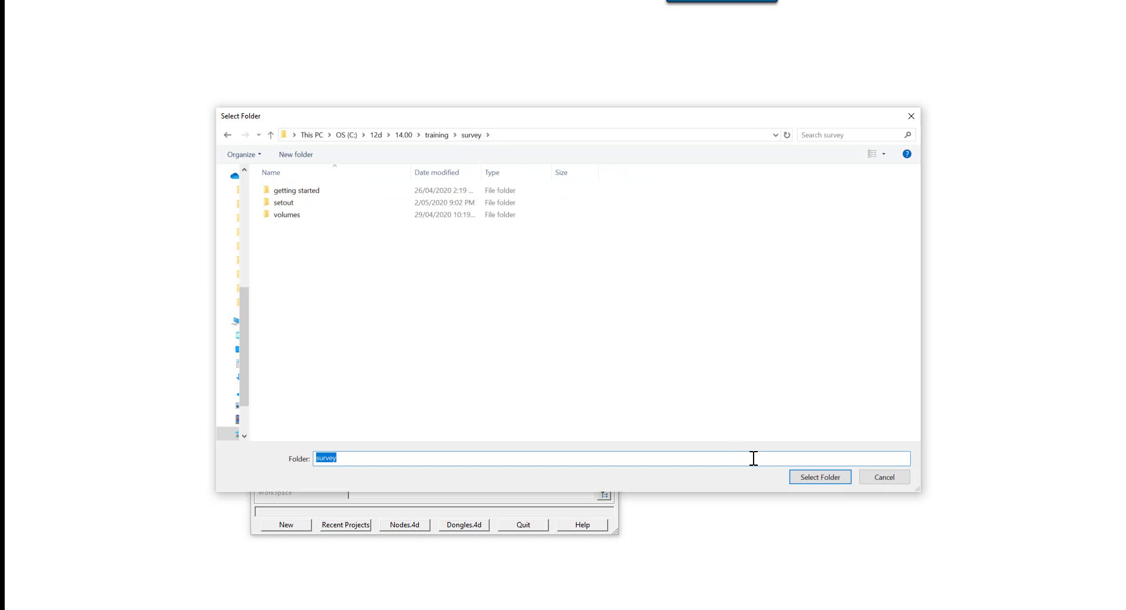
click(814, 477)
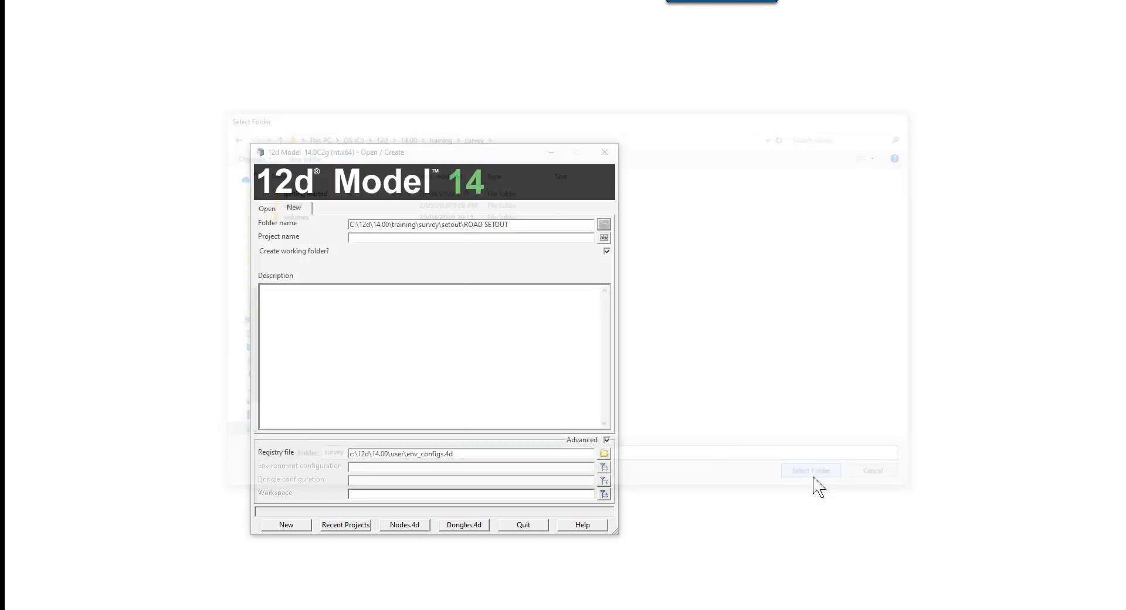
click(364, 237)
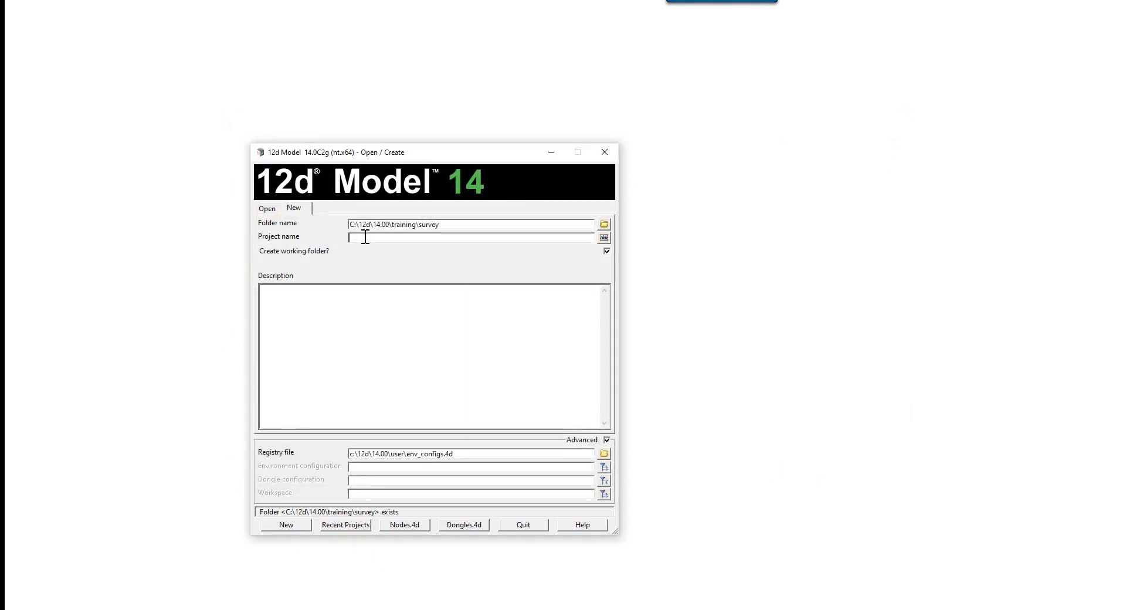
text(SUBDIVI)
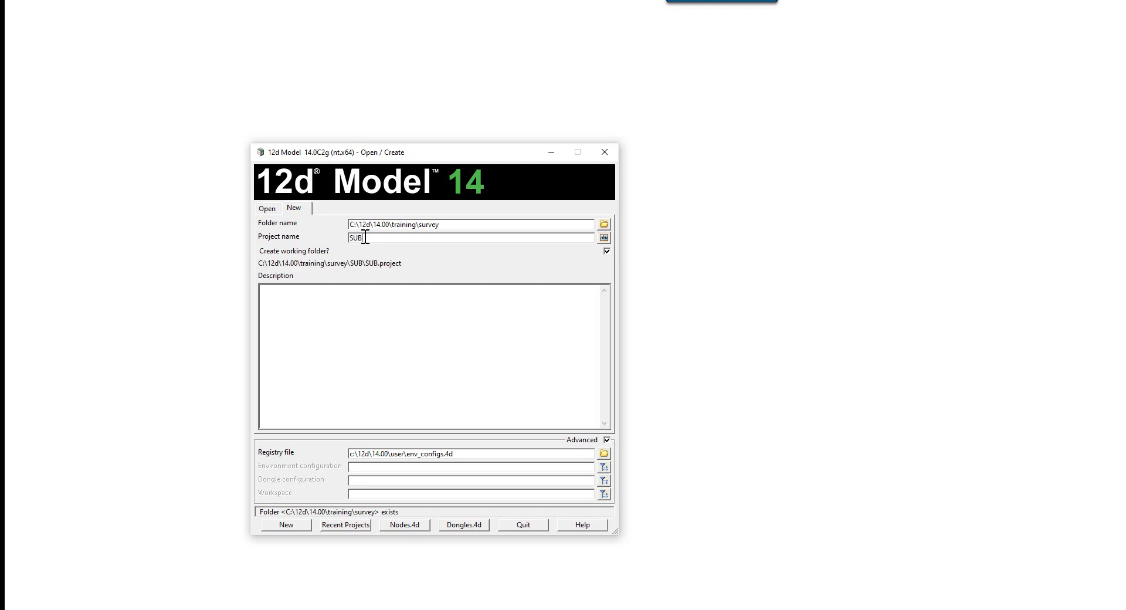
text(SION)
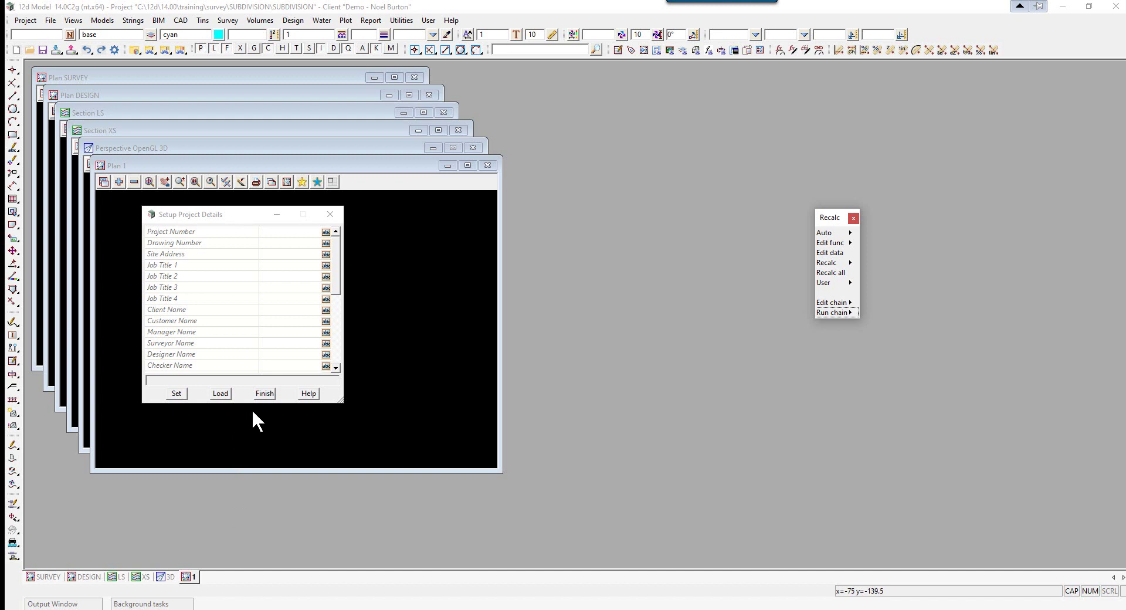
Finish project setup without entering details and maximize the Plan 1 view
click(265, 394)
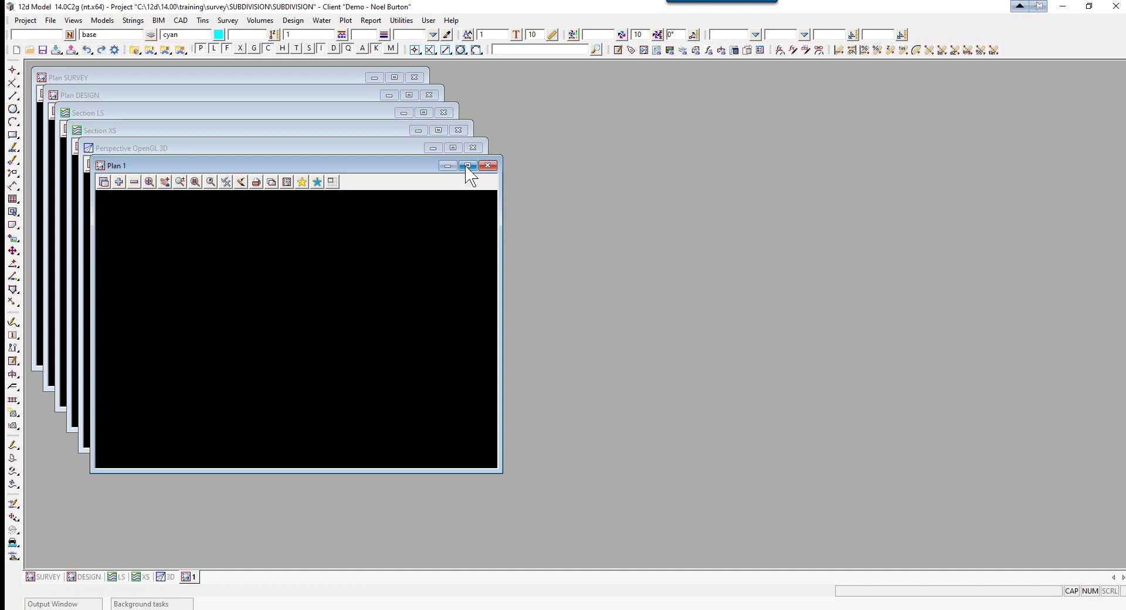
click(467, 166)
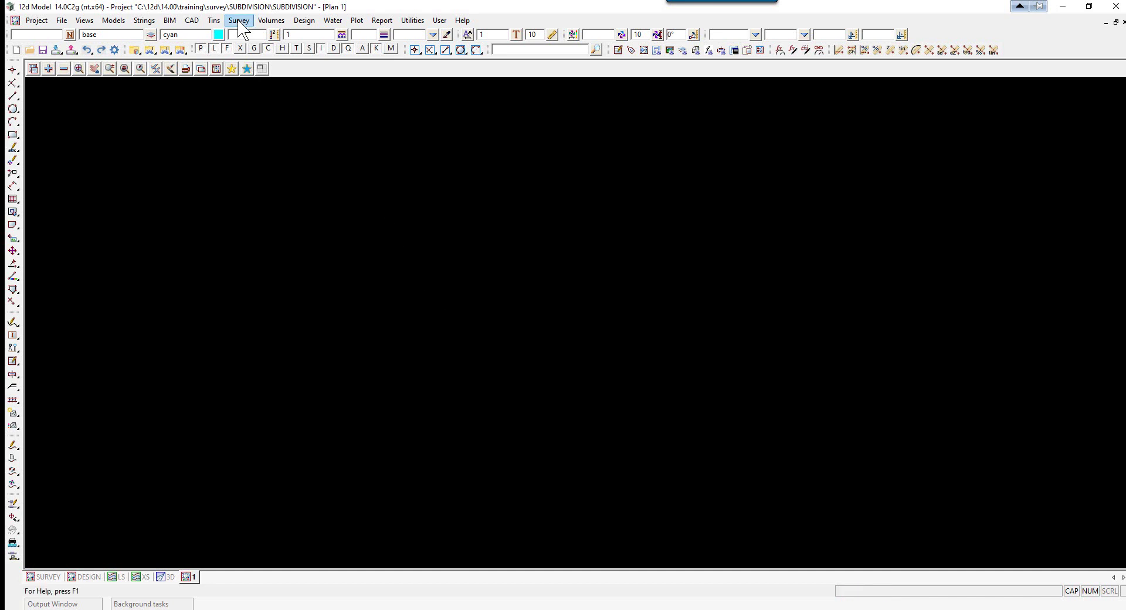
Open the Survey Bearing/Distance entry panel and move it into place
click(239, 21)
mouse_move(273, 221)
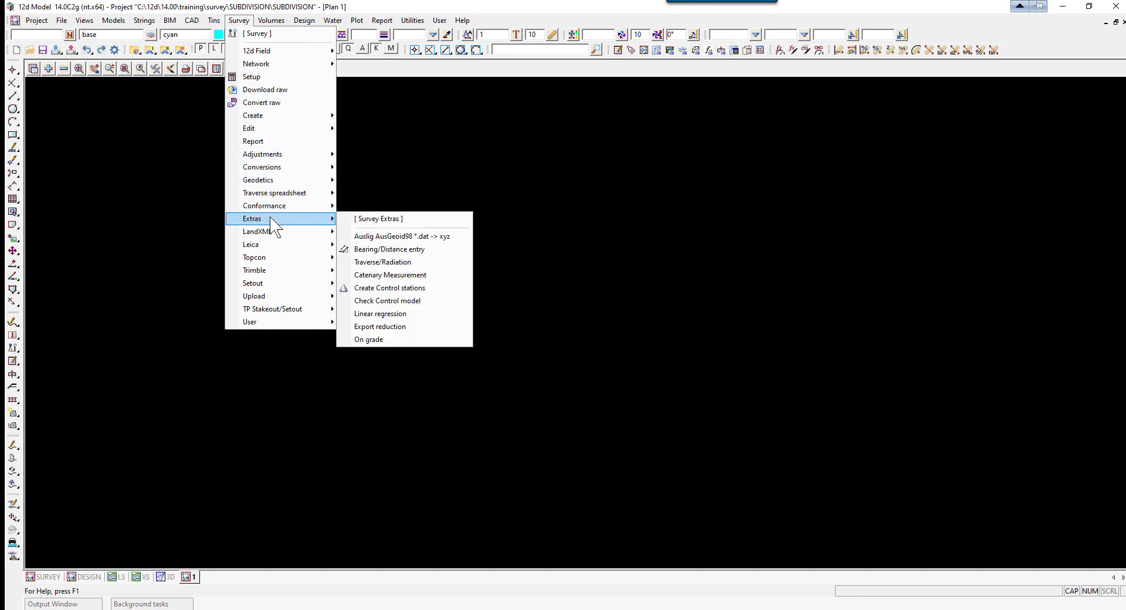
click(391, 246)
drag(460, 252, 431, 288)
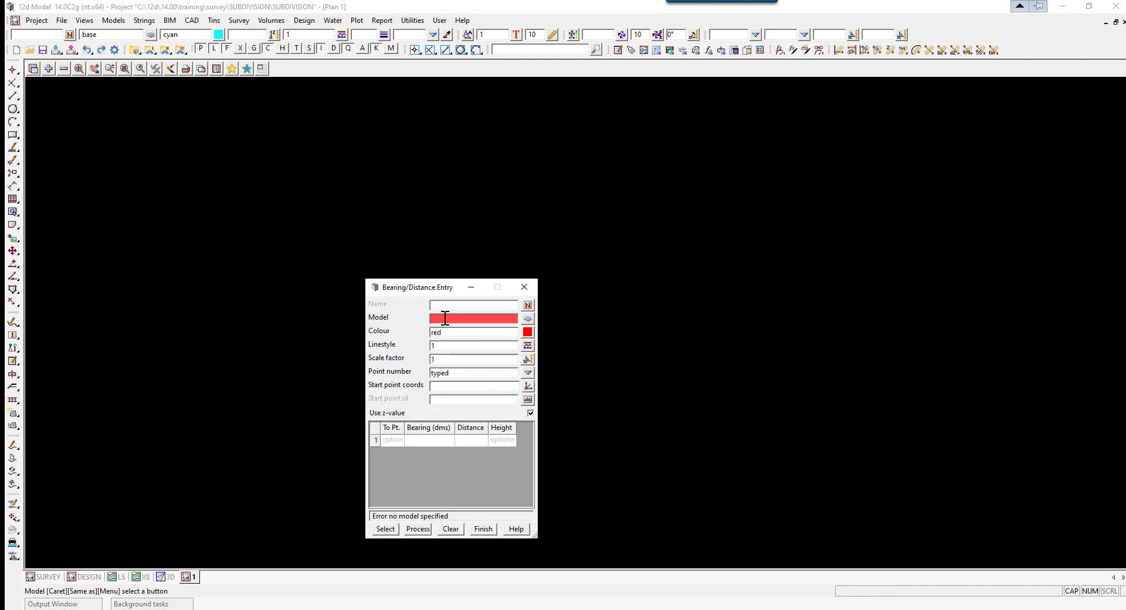
Set model SURROUND, colour magenta, no point numbers, and start coordinates 1000 5000
click(445, 318)
text(SURROUND)
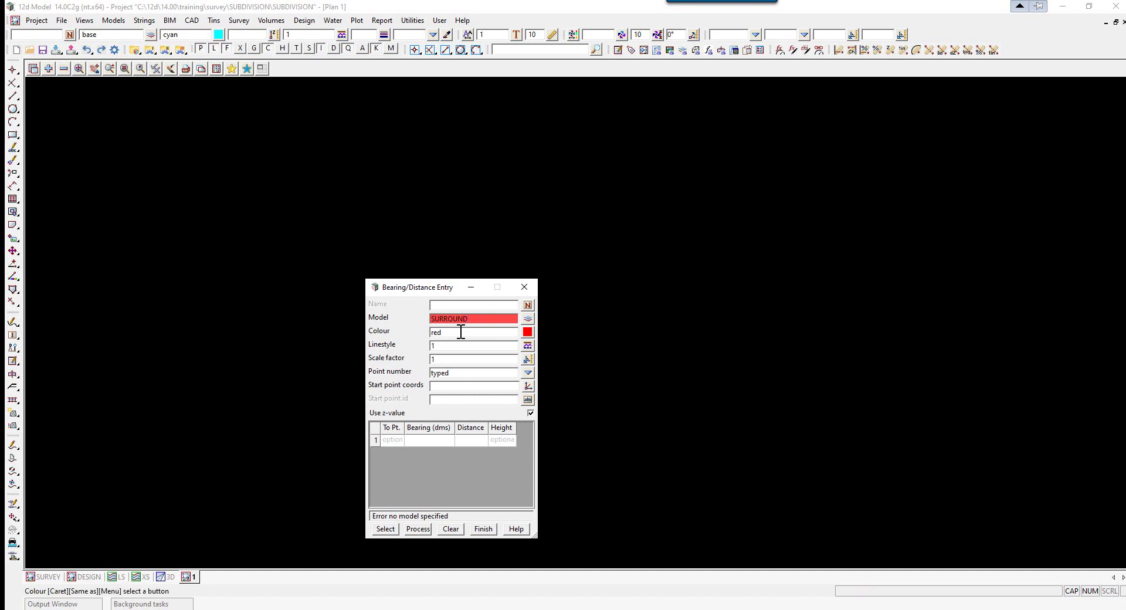
click(528, 332)
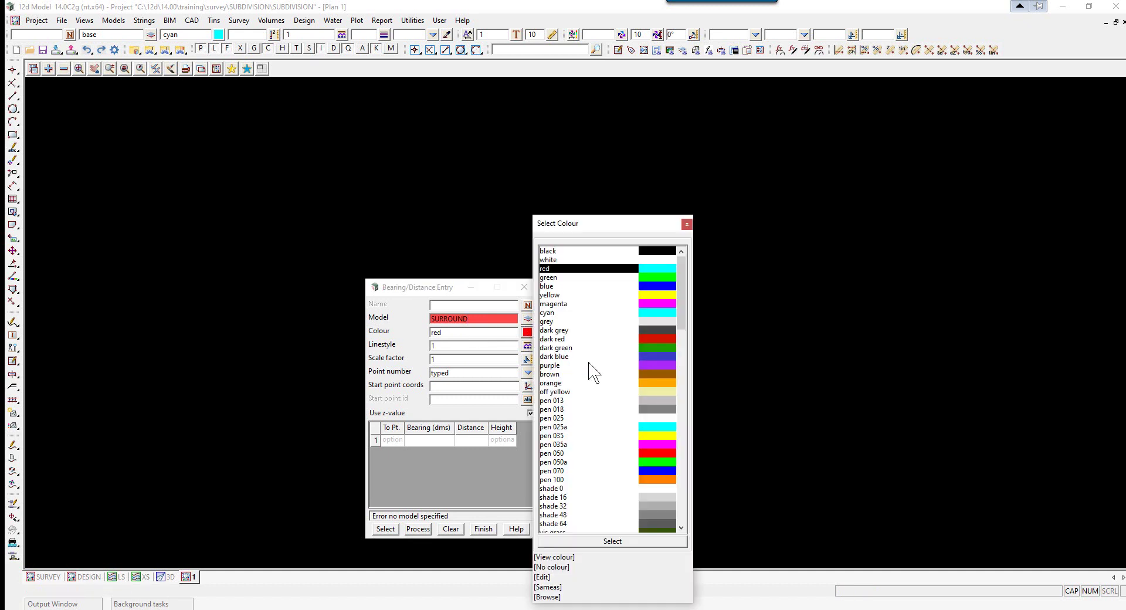
double_click(664, 304)
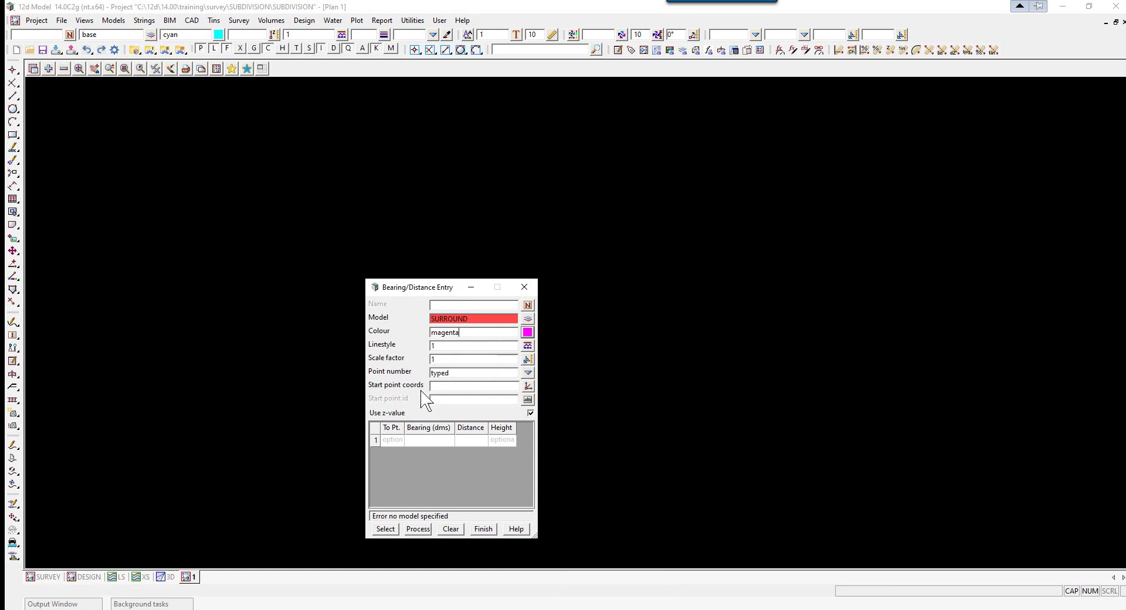
click(528, 374)
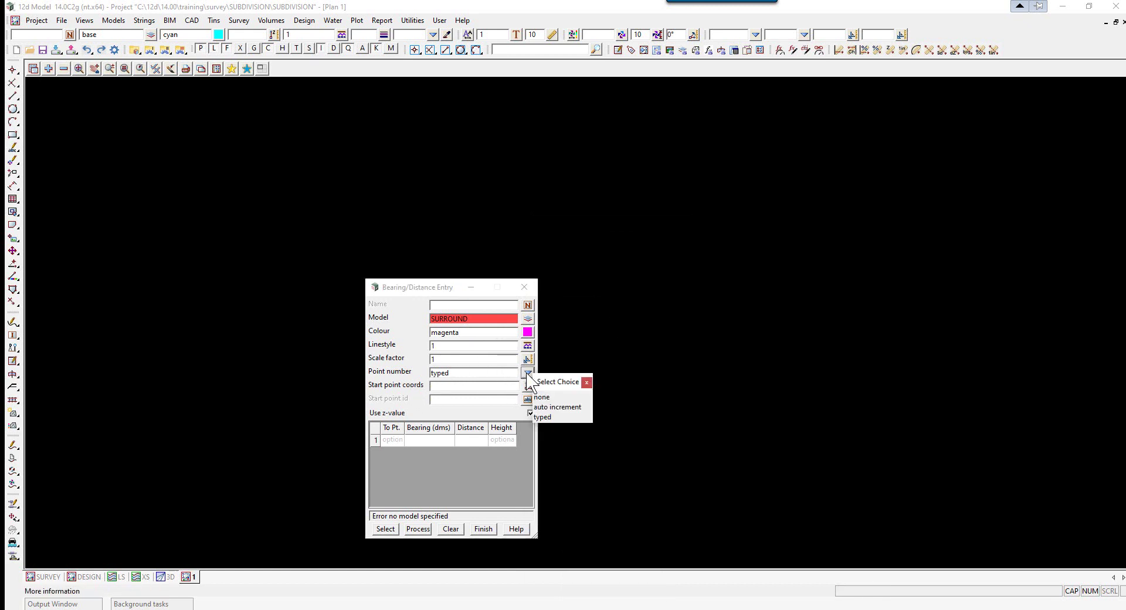
click(542, 393)
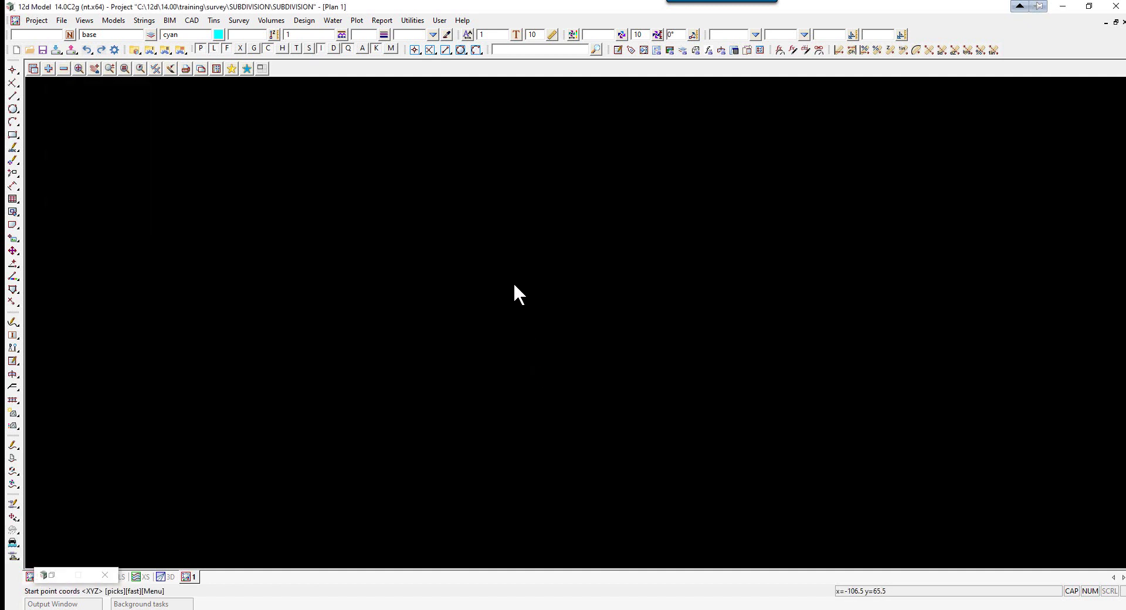
text(1000 5)
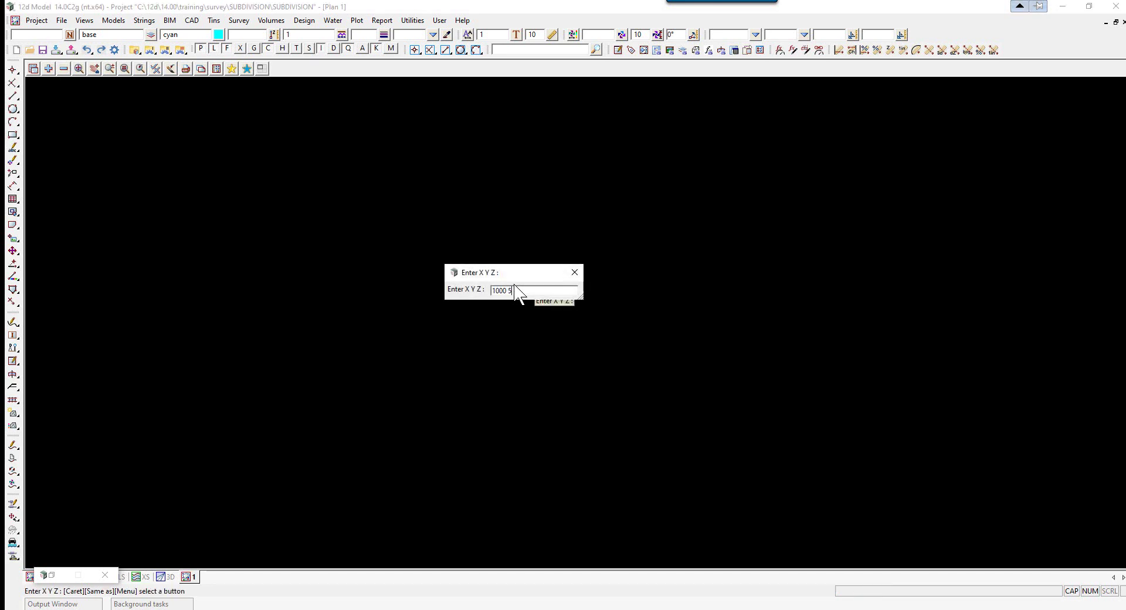
text(000)
key(Return)
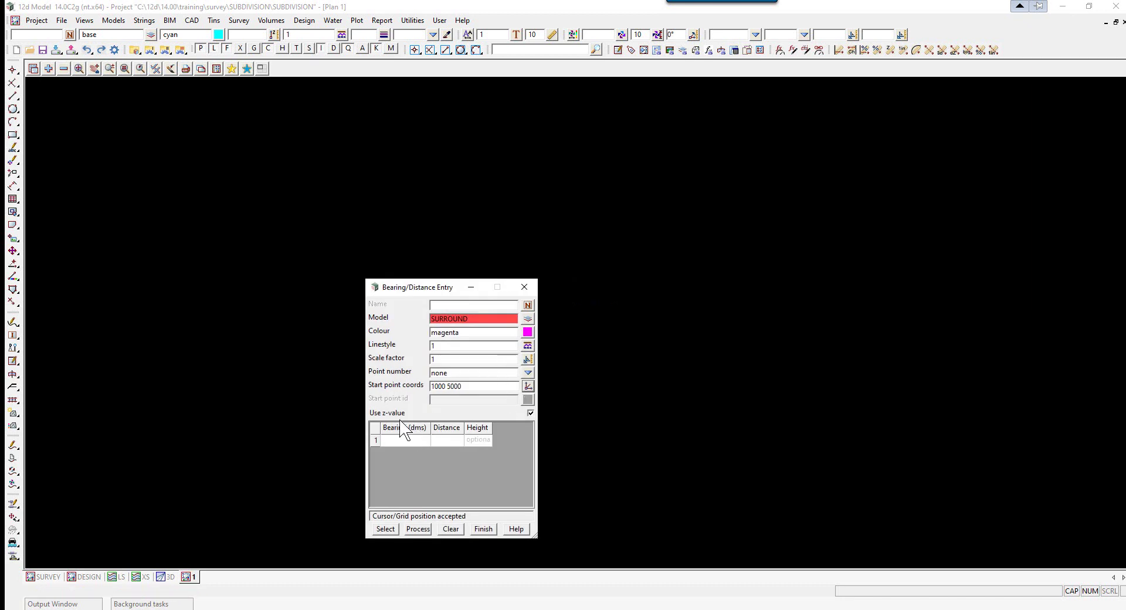
Turn off z-values and enter the first leg: bearing 284.4350, distance 31
click(531, 413)
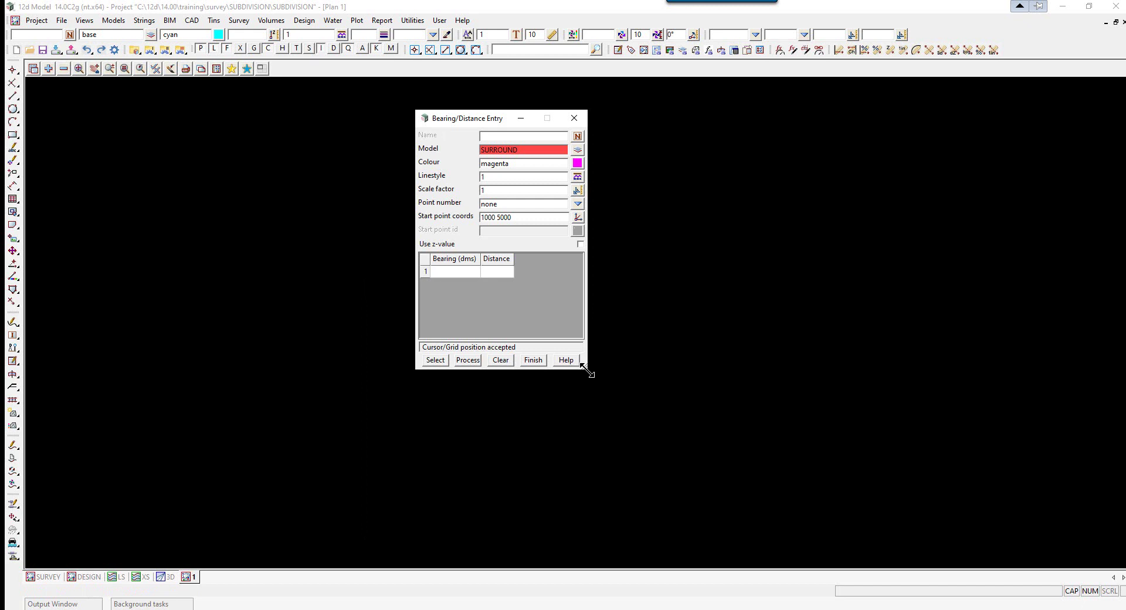
drag(585, 368, 599, 516)
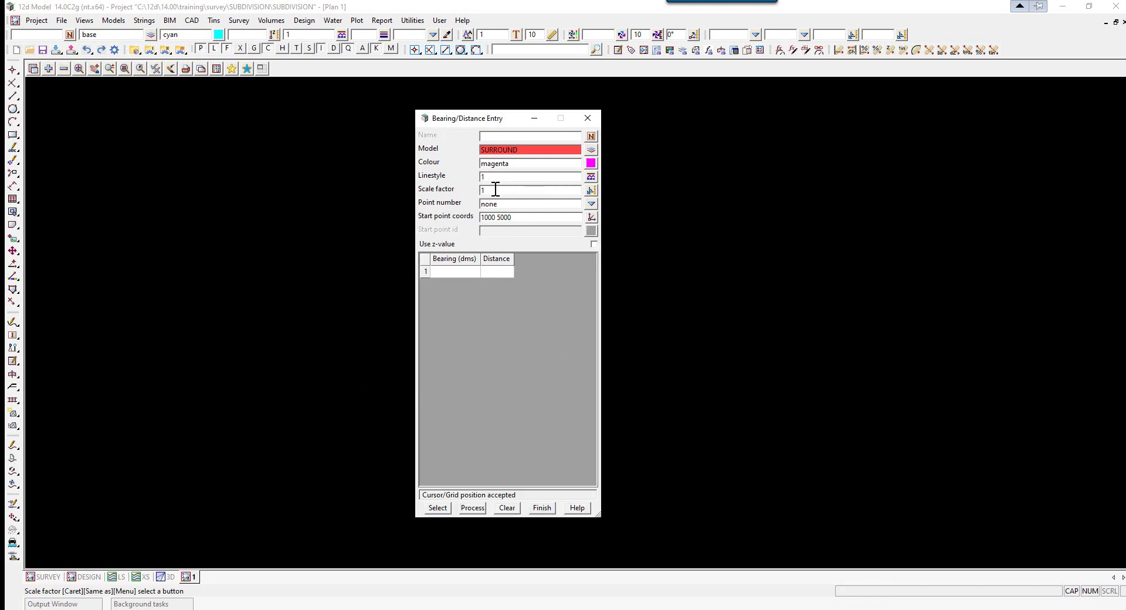
click(452, 274)
text(284.4350)
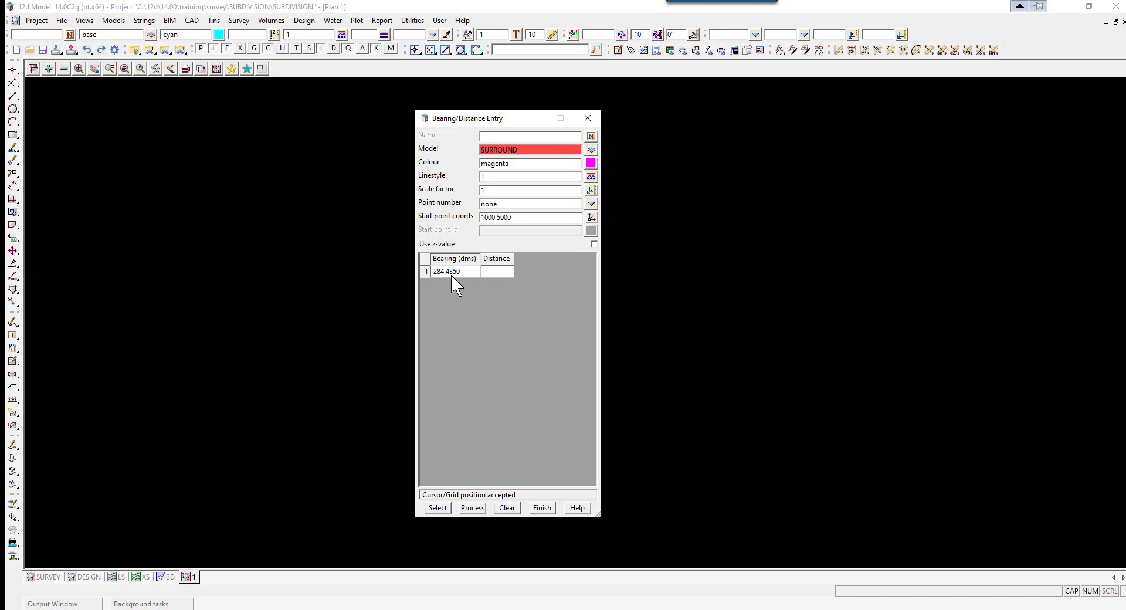
key(Tab)
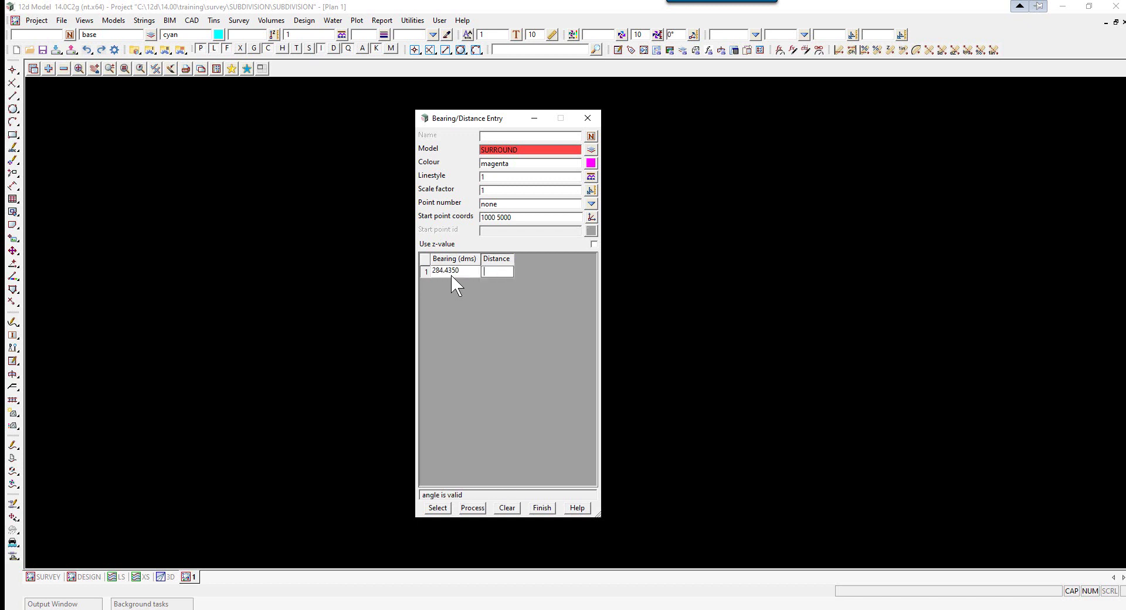
text(31)
key(Return)
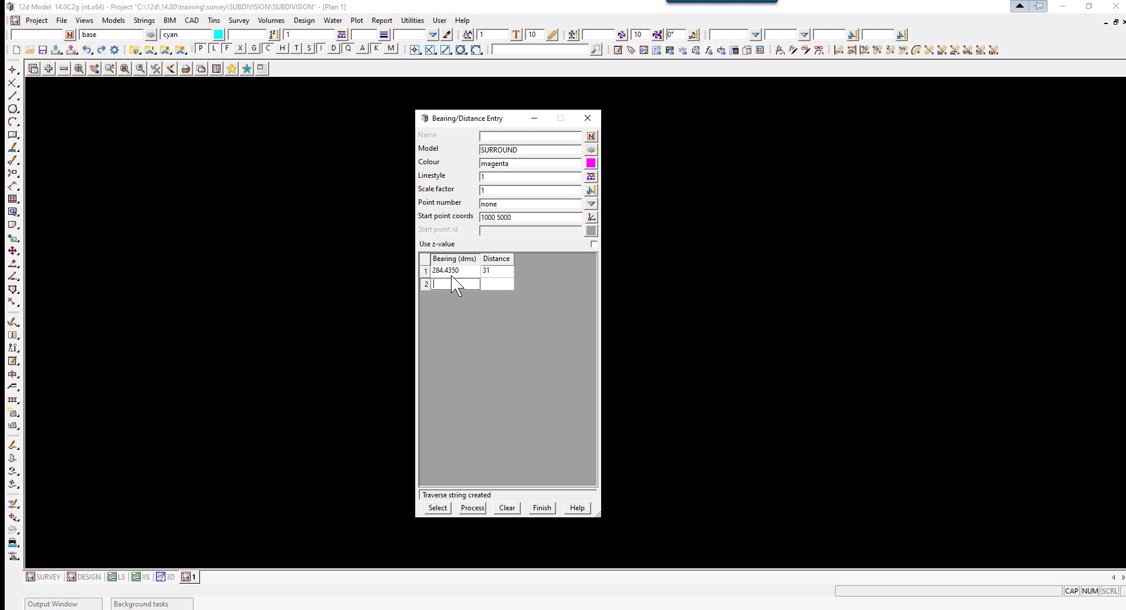
Paste legs 2 to 12 and process them into the SURROUND traverse string
text(273.44	41.5 348.5530	36.2 273.4330	70.7 279.07	43 344.3230	39.5 45.49	31.2 54.13	30 92.1830	60.2 93.44	85 178.30	74.92 171	52.67)
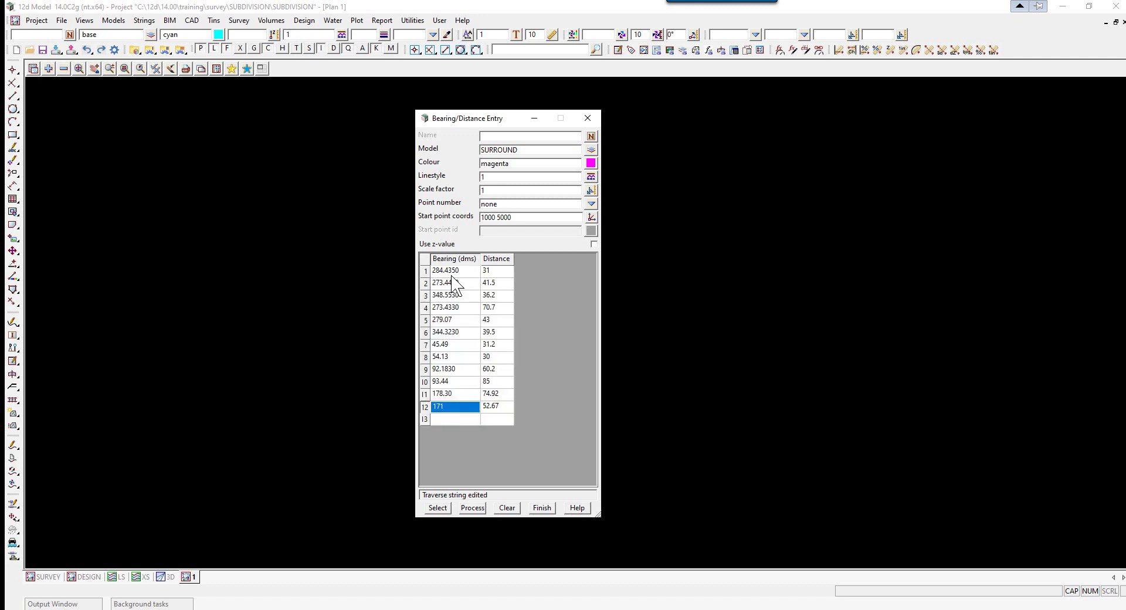
click(473, 508)
drag(521, 123, 704, 123)
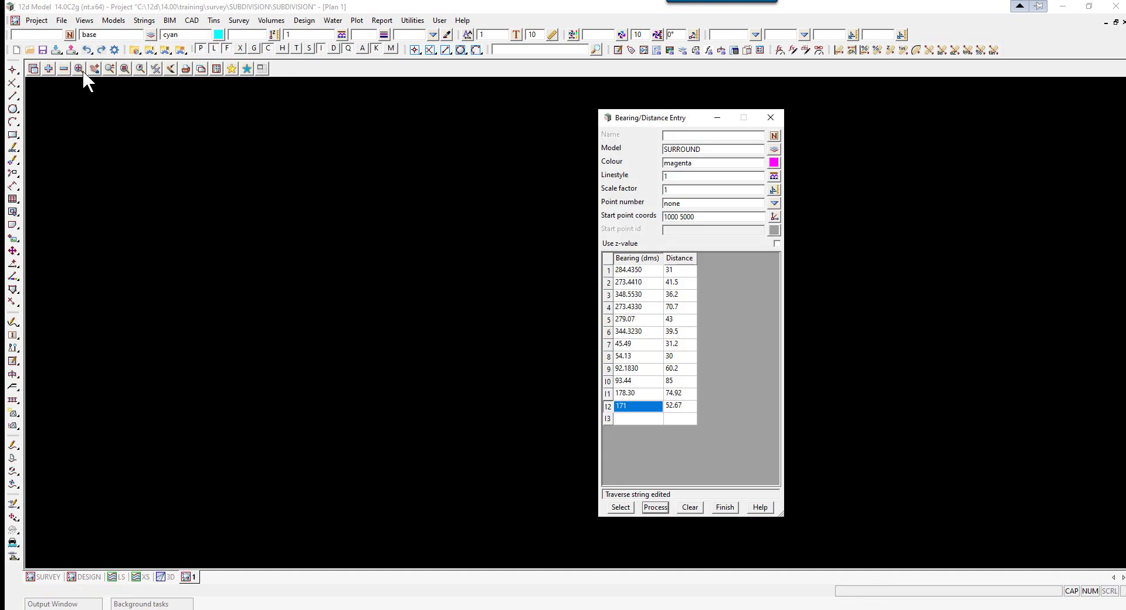
Add the SURROUND model to the plan view
click(50, 70)
double_click(75, 125)
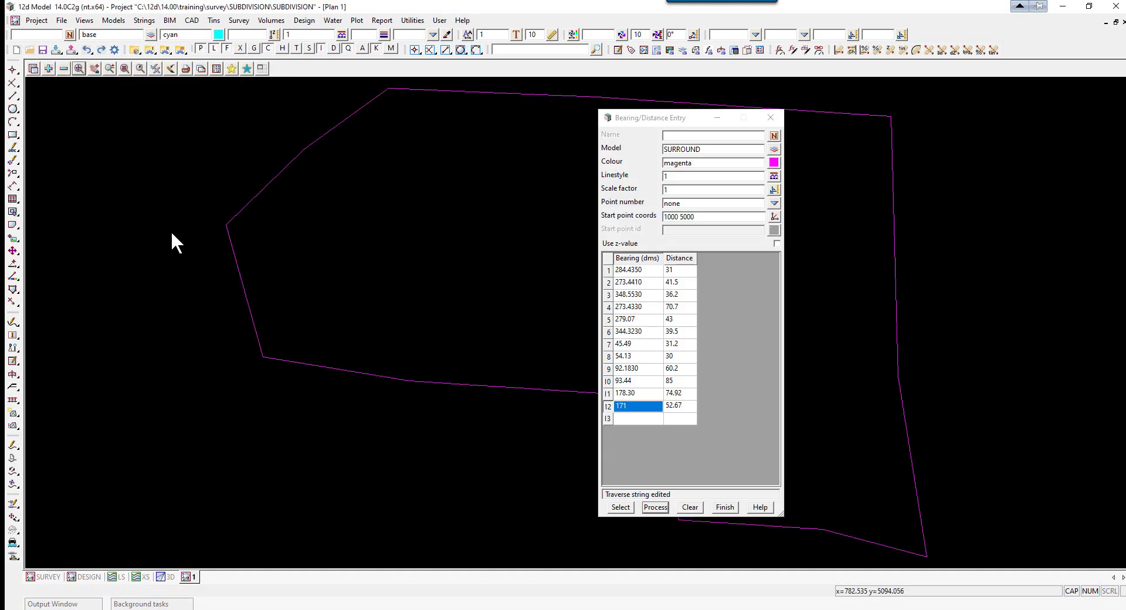
scroll(168, 235, down, 3)
scroll(469, 355, up, 5)
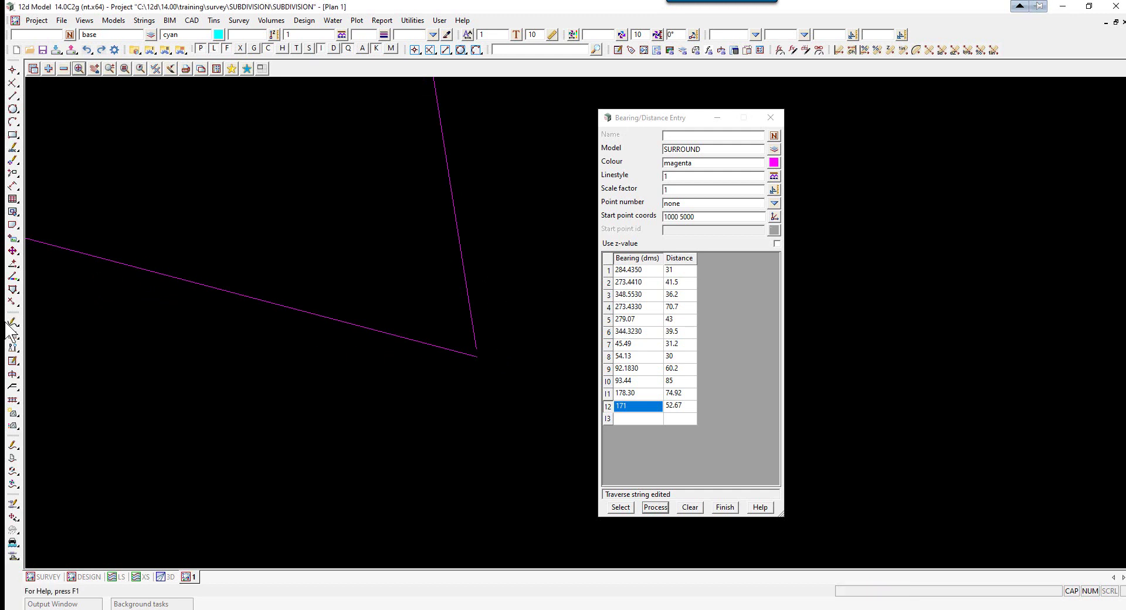
Measure between the traverse's start and end points, showing a 0.001 gap
mouse_move(13, 335)
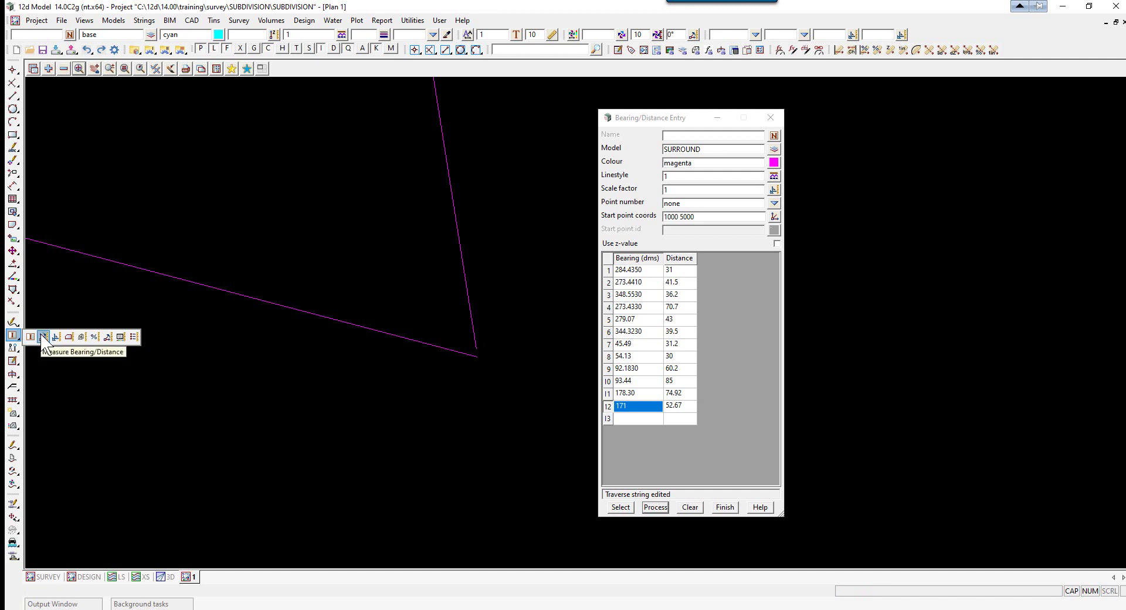
click(44, 337)
click(477, 349)
click(476, 348)
click(478, 358)
middle_click(478, 358)
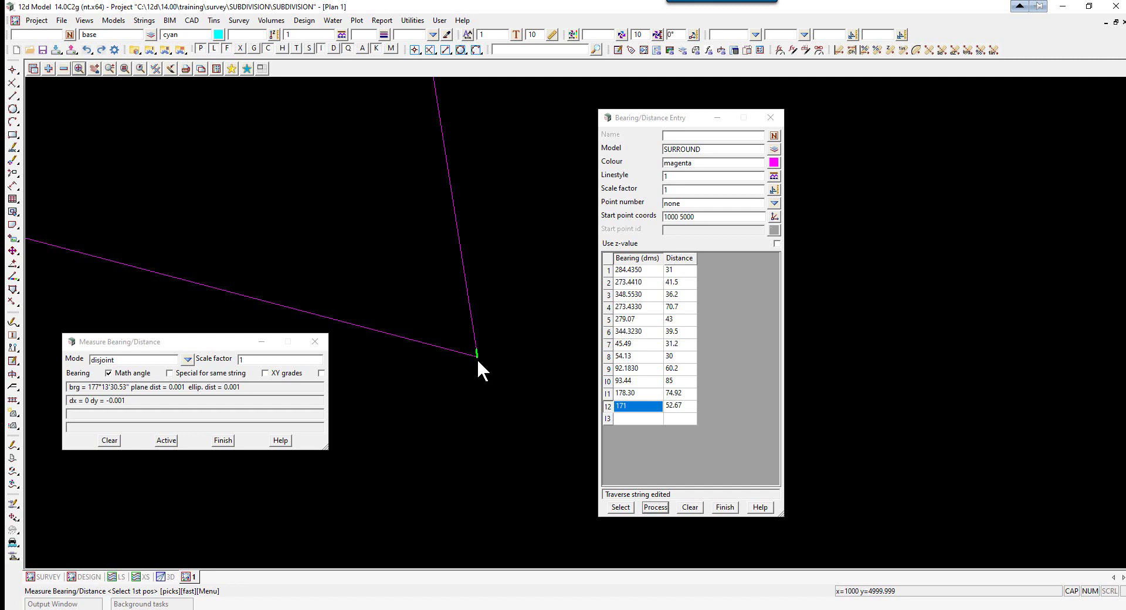
Finish the Measure and Bearing/Distance Entry dialogs
click(226, 442)
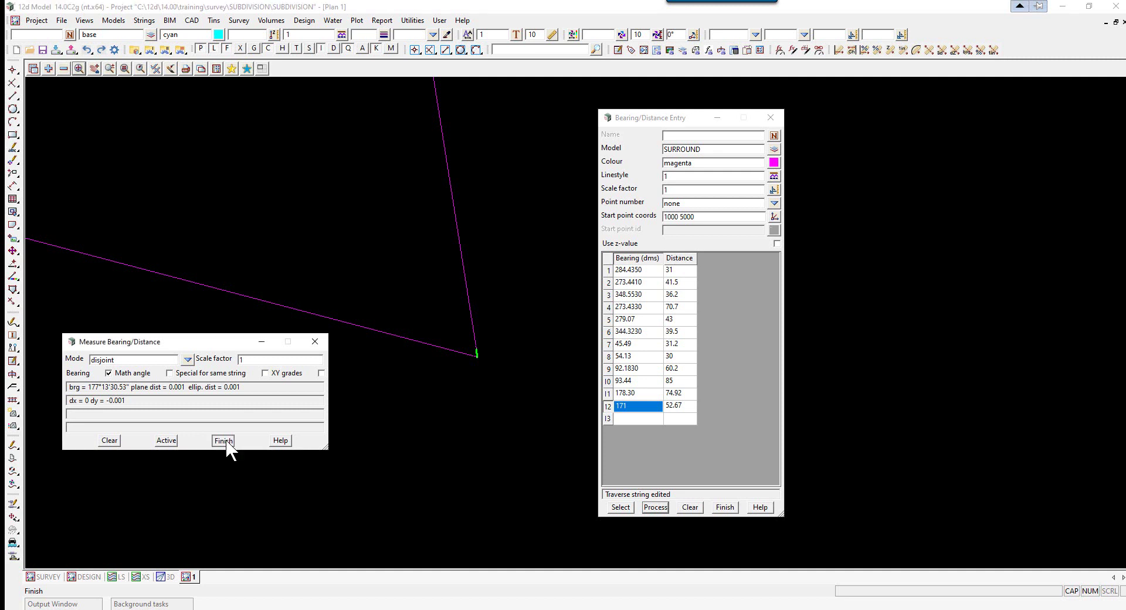
click(728, 508)
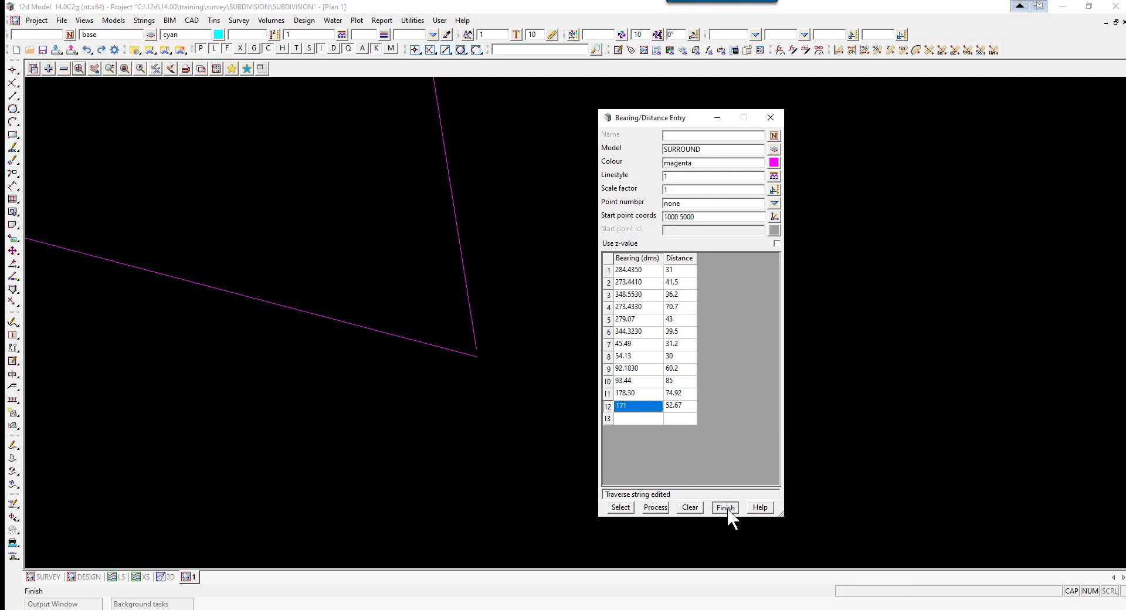
click(726, 508)
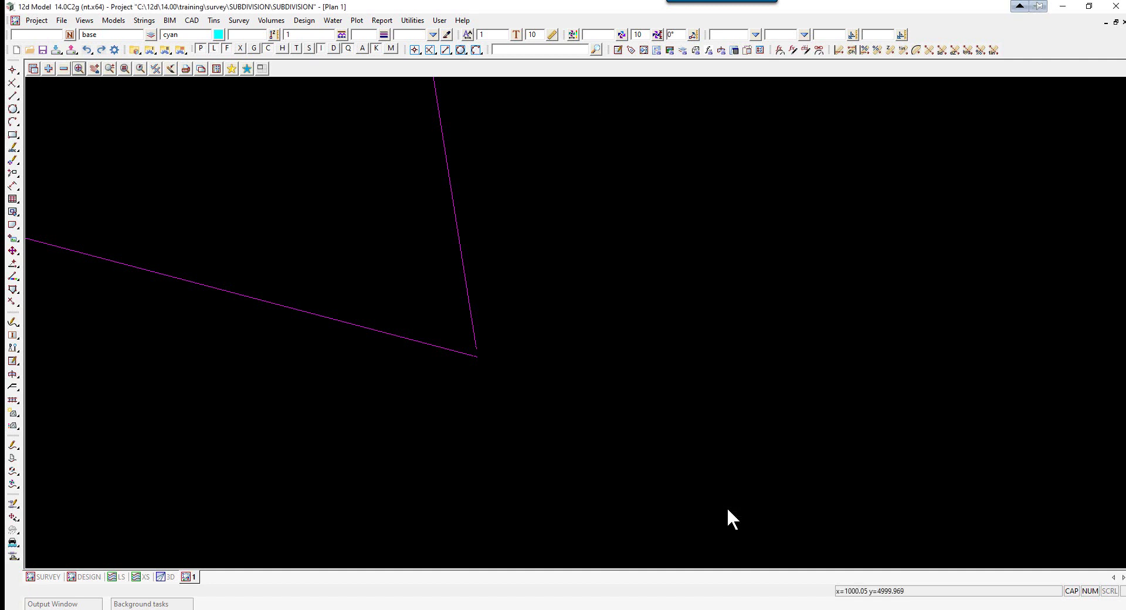
Apply String Close to the magenta SURROUND string and pan to view it
click(13, 289)
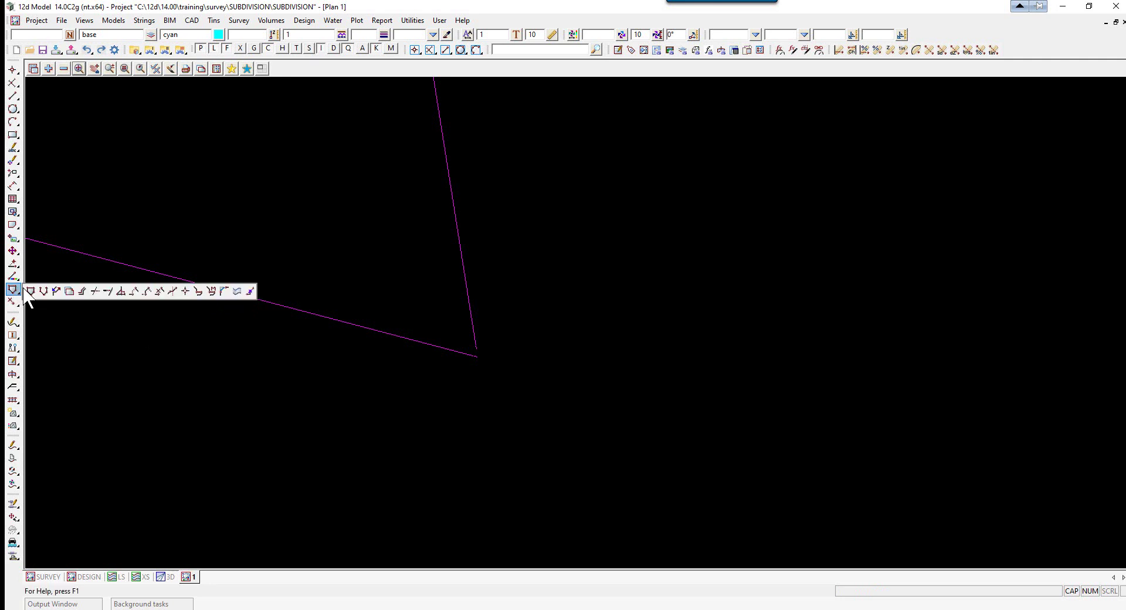
click(31, 293)
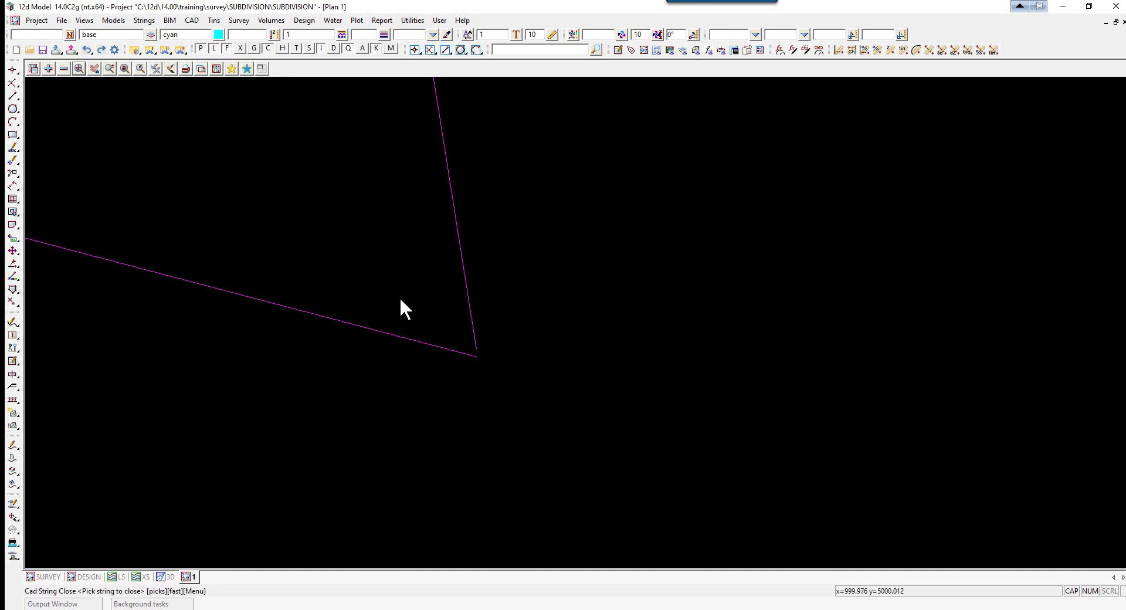
click(472, 318)
middle_click(472, 318)
key(Left)
key(Up)
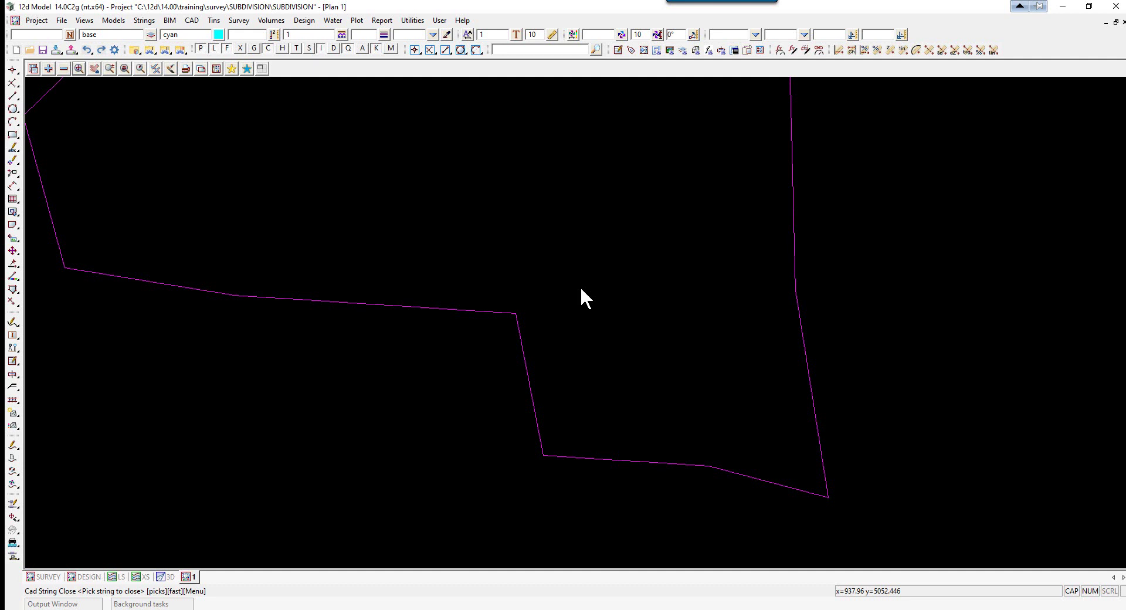
Set up String Duplicate with new name BDY, model BDY and colour red
click(147, 21)
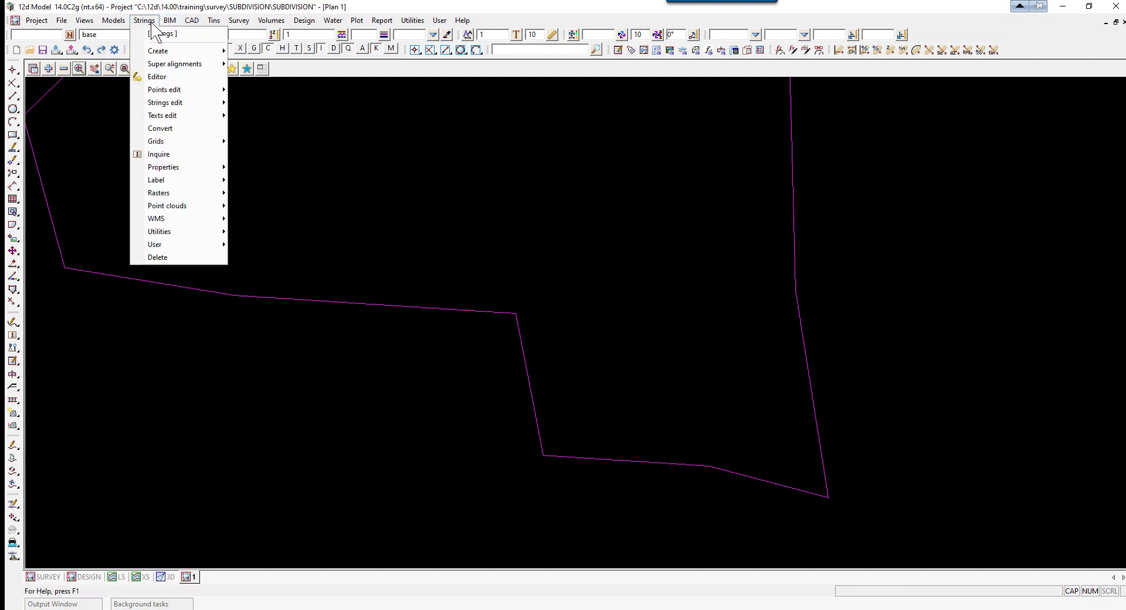
mouse_move(186, 103)
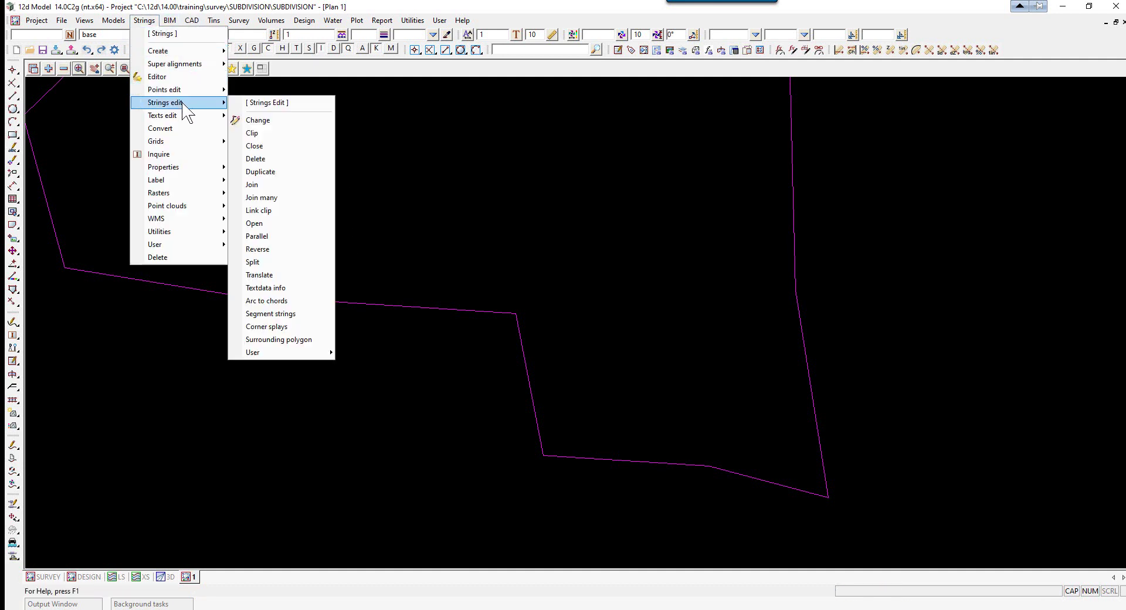
click(287, 183)
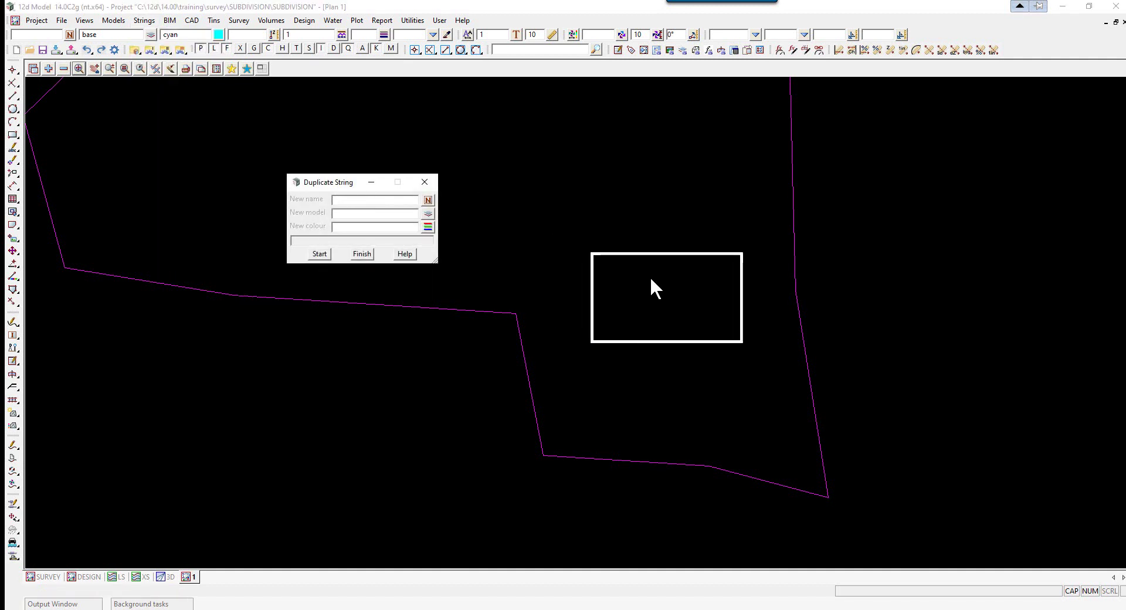
drag(655, 288, 670, 309)
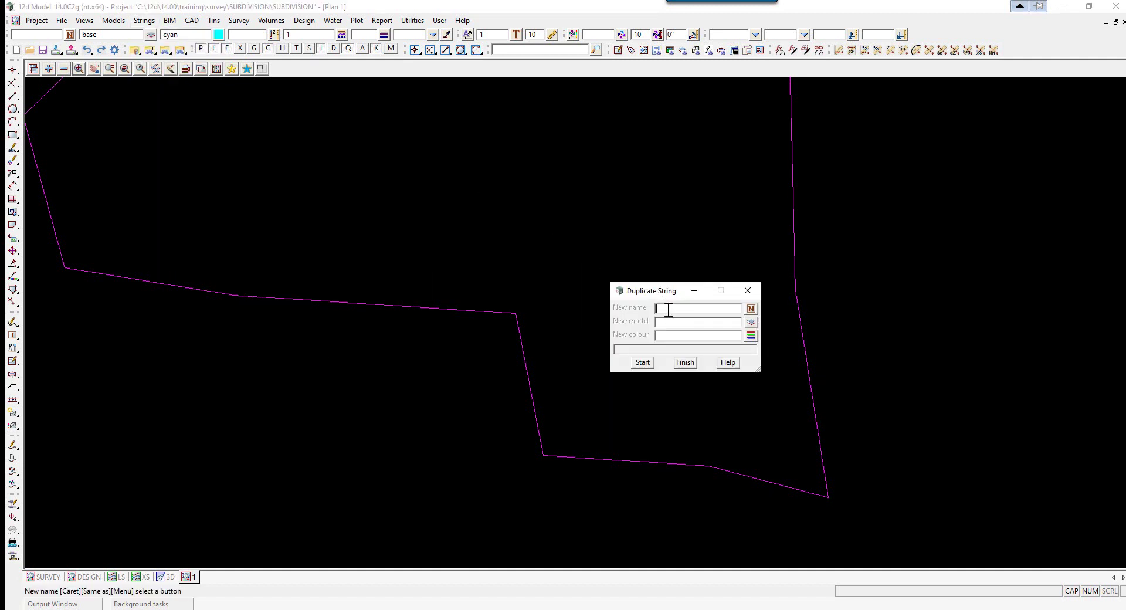
click(669, 309)
text(BDY)
click(656, 322)
text(BD)
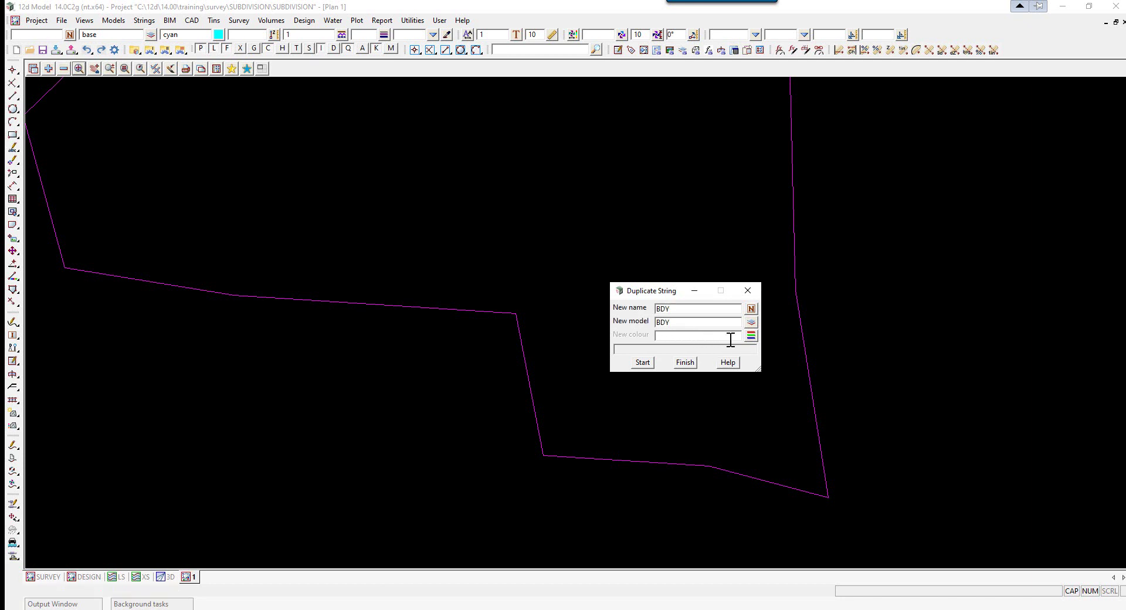
click(750, 336)
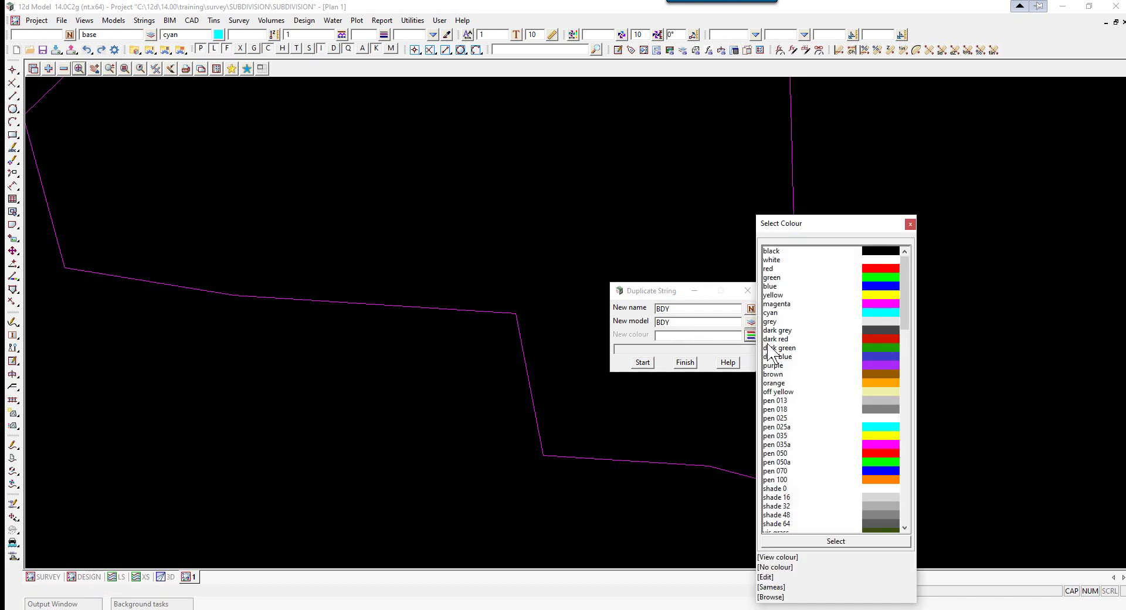
double_click(868, 270)
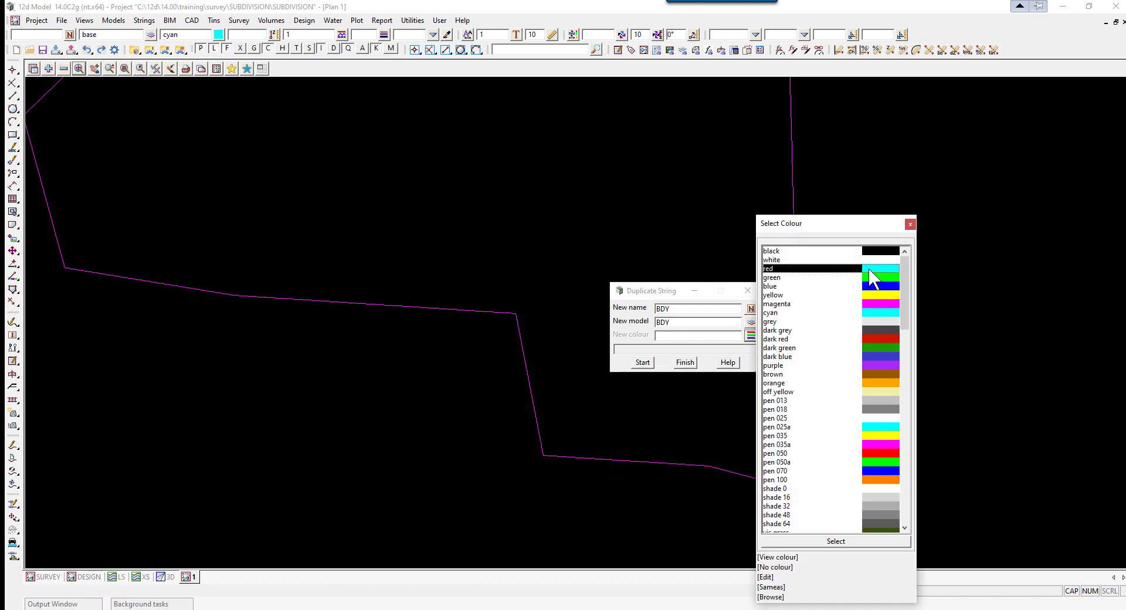
Pick the magenta SURROUND boundary and create the duplicate
click(645, 366)
click(446, 308)
middle_click(446, 306)
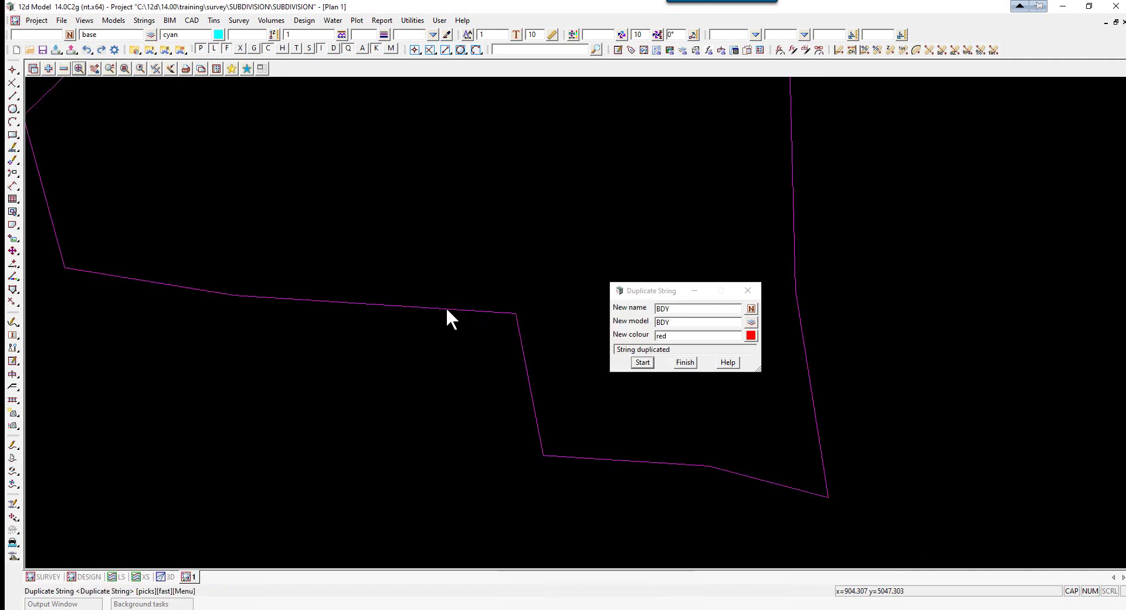
Replace SURROUND with model BDY in the plan view and finish the Duplicate String dialog
click(63, 69)
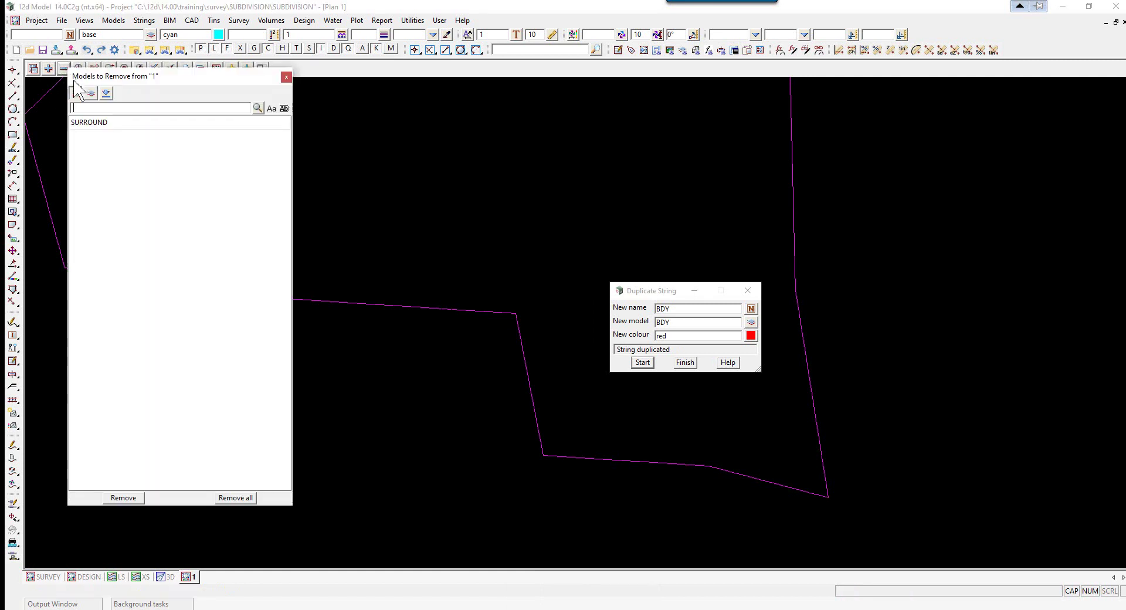
double_click(94, 123)
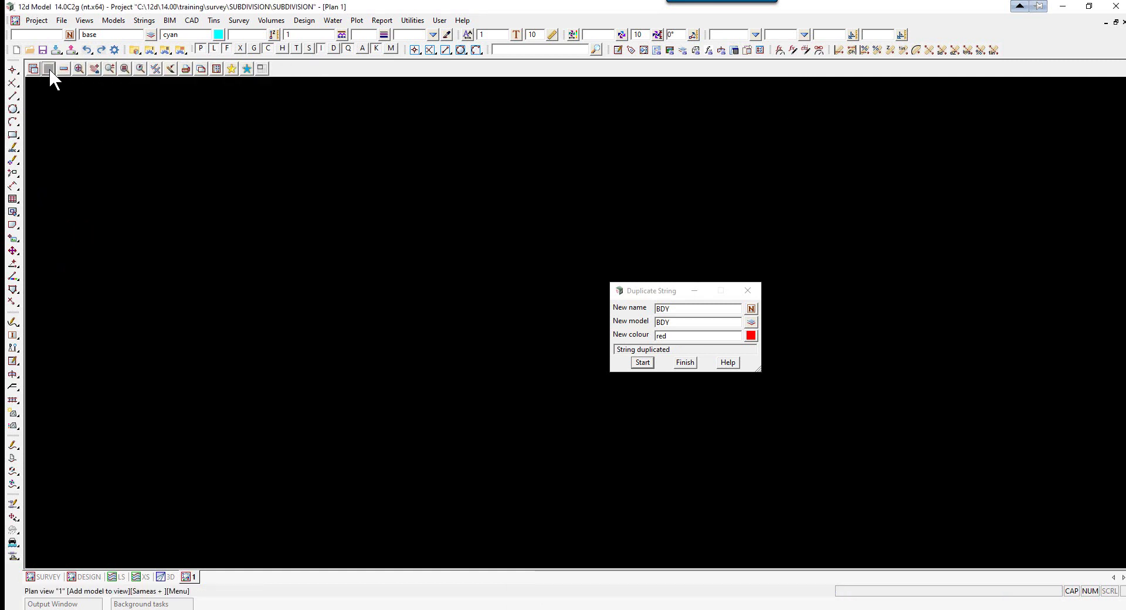
click(48, 69)
double_click(74, 124)
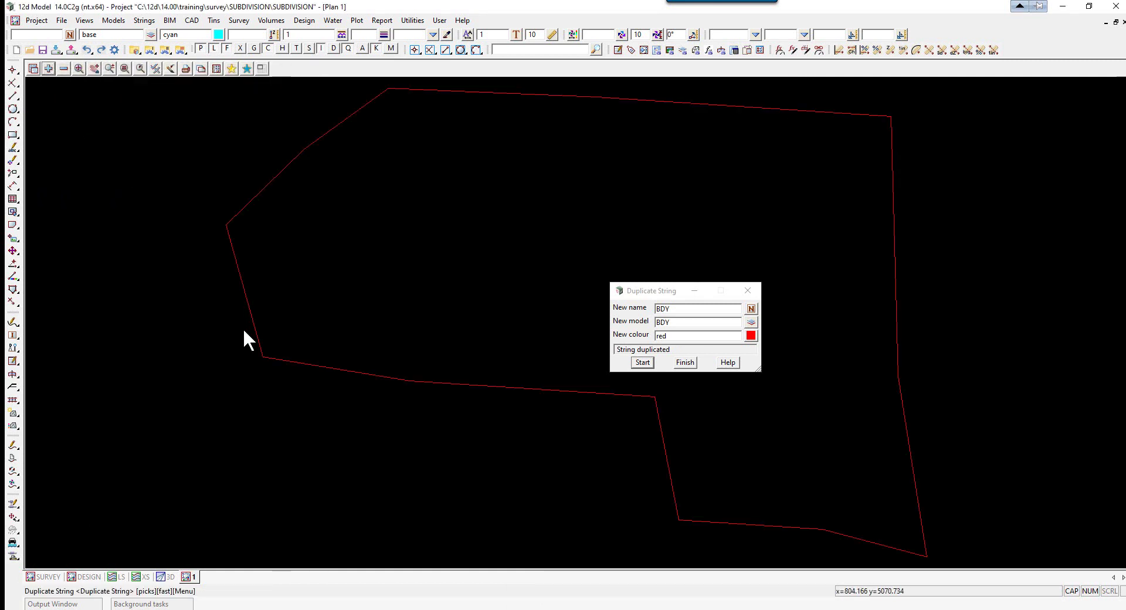
click(685, 362)
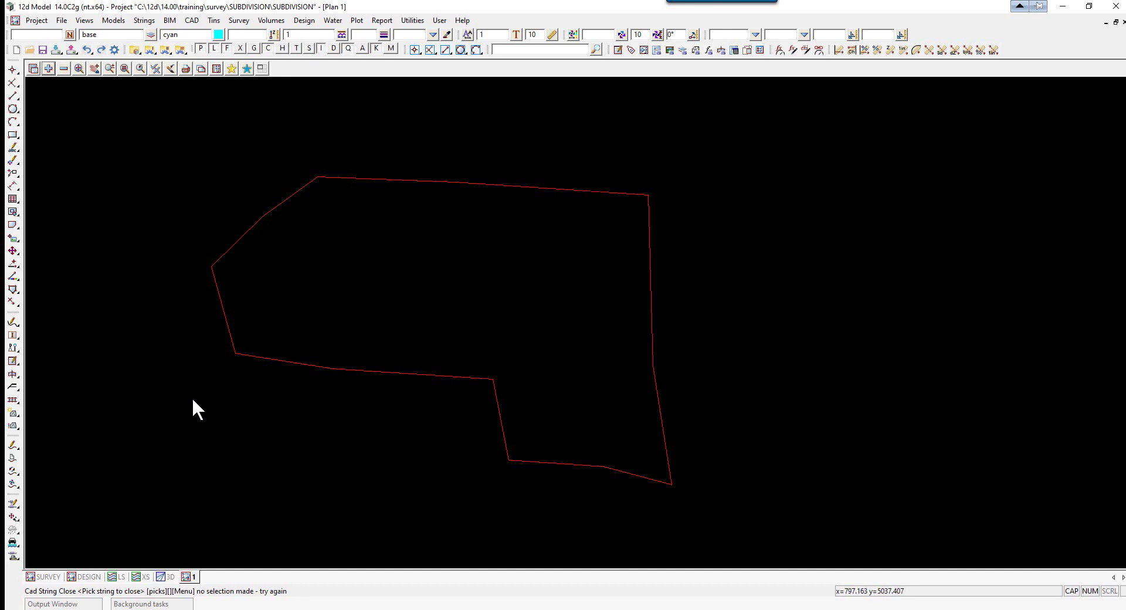
Start the String Open tool and pick the BDY string at its top-right vertex
click(13, 289)
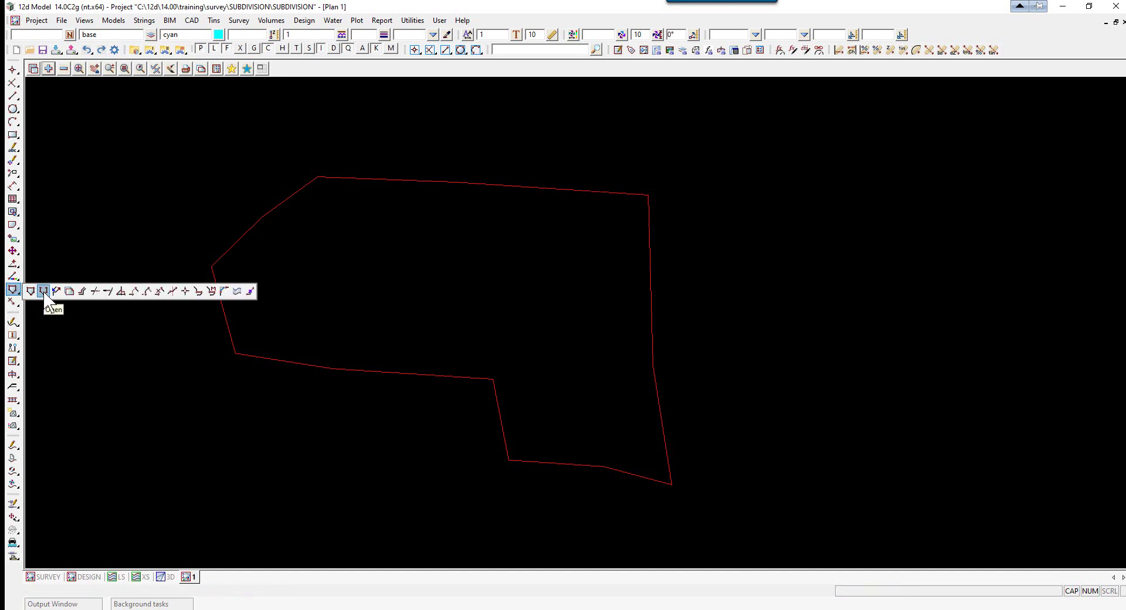
click(44, 291)
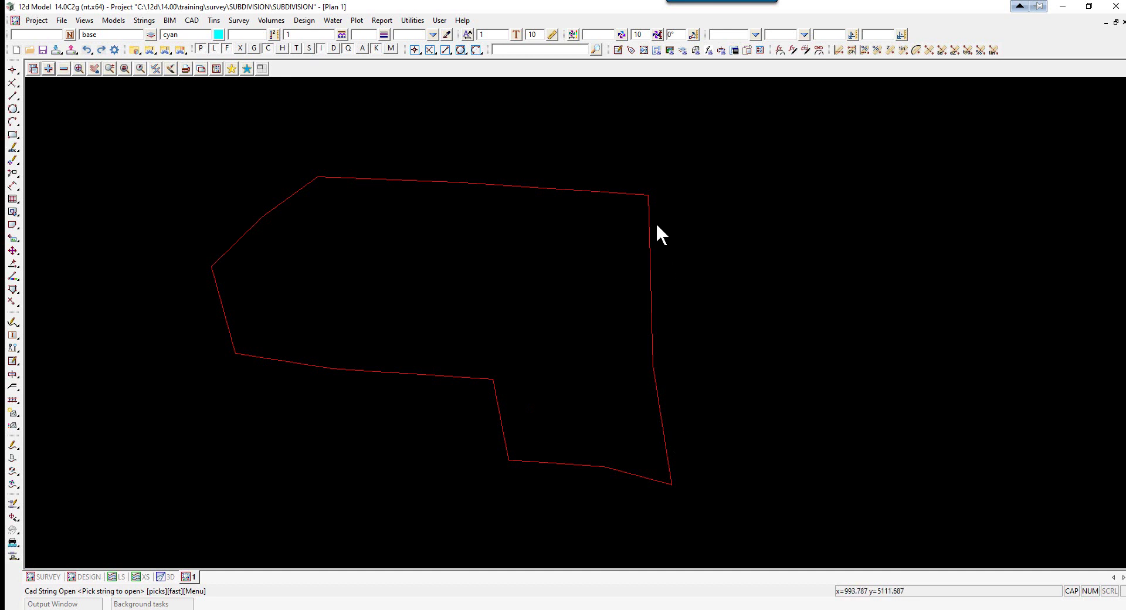
click(649, 194)
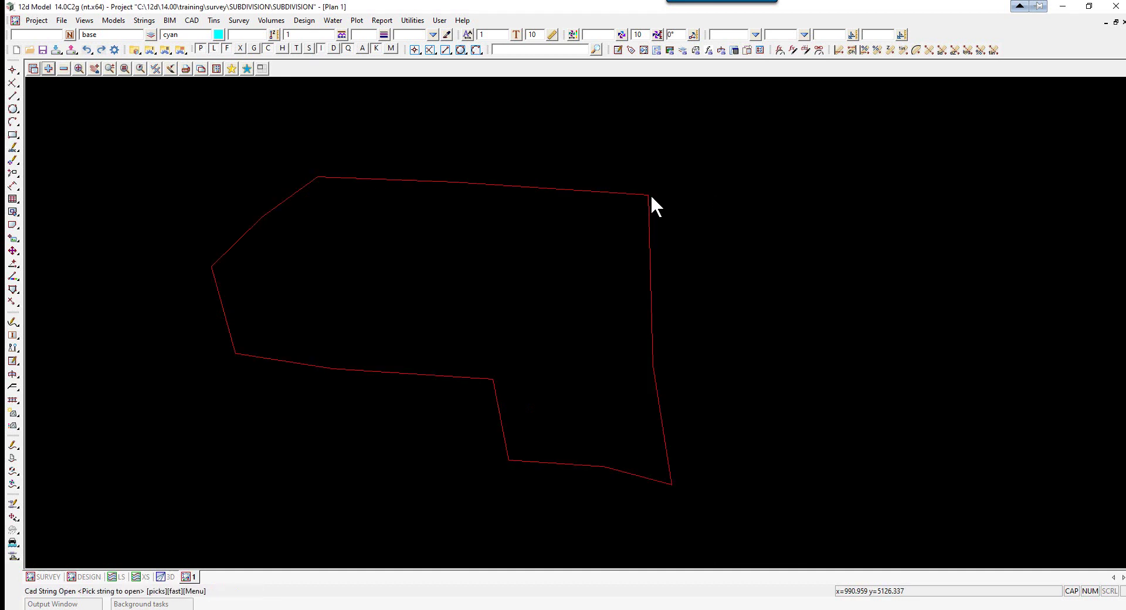